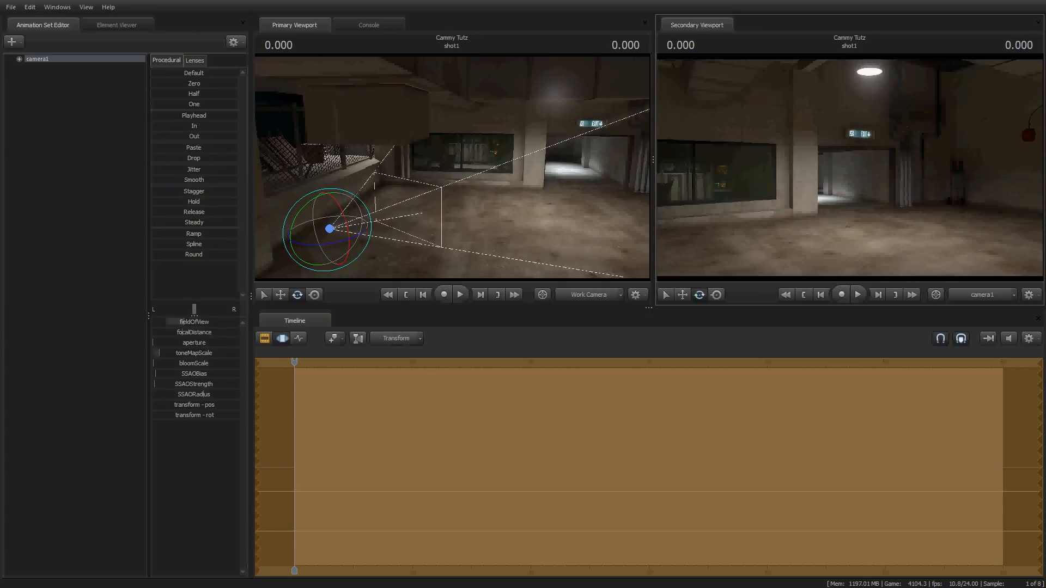
- Fly camera1 forward, backward, up and down through the garage in the secondary viewport
key(w)
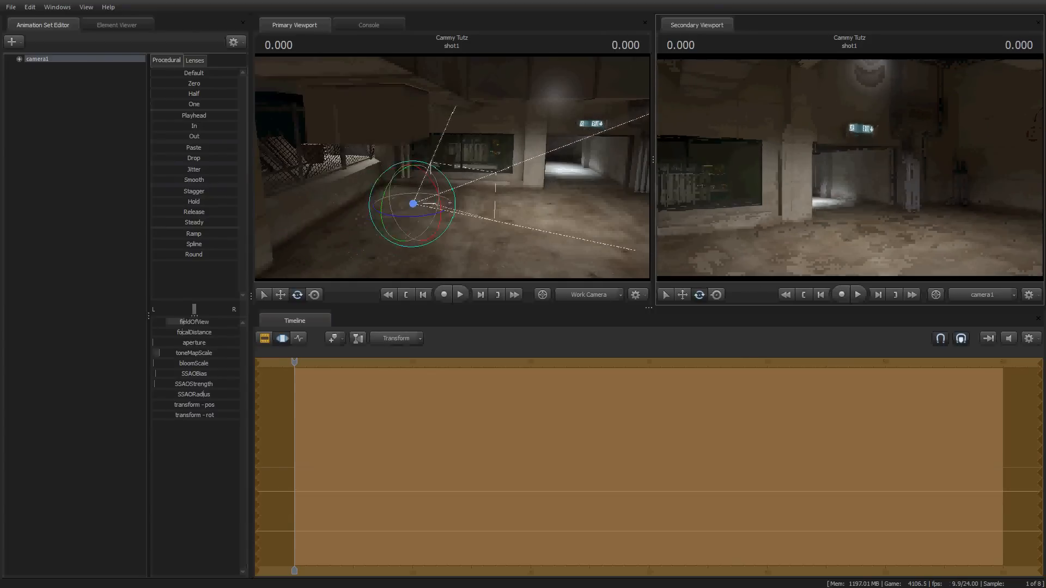
key(s)
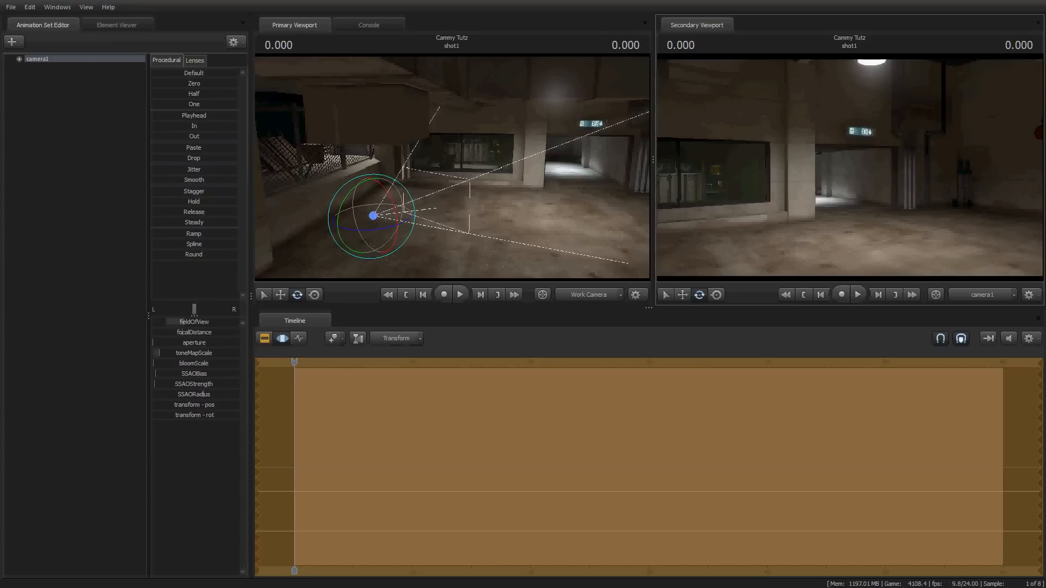
key(s)
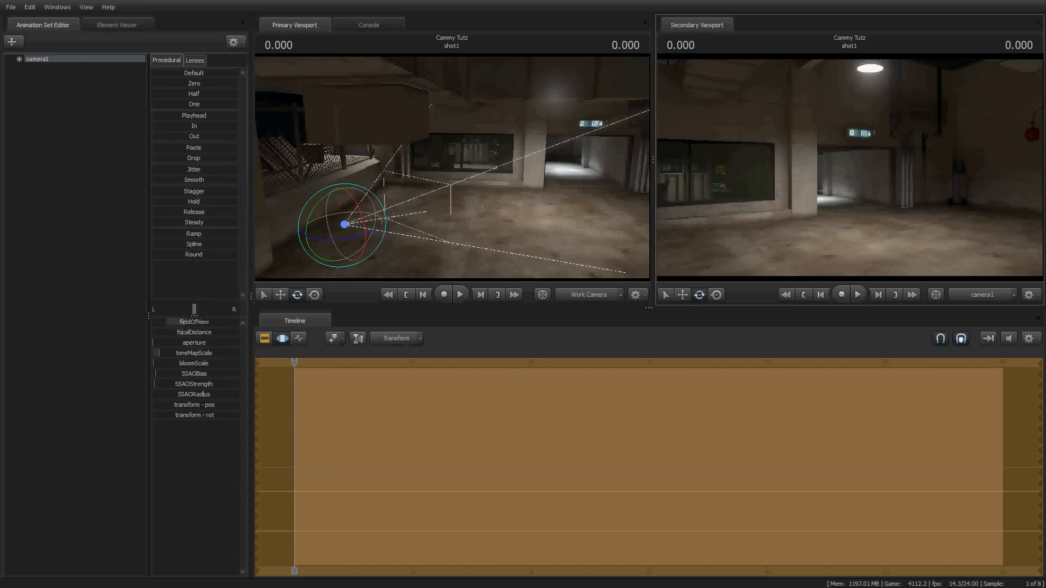
key(z)
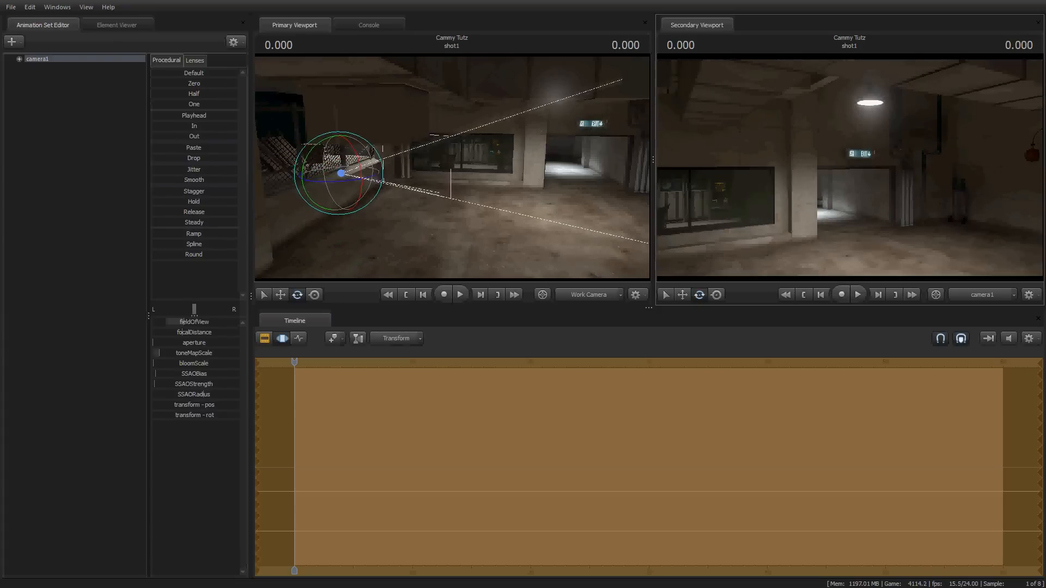
key(x)
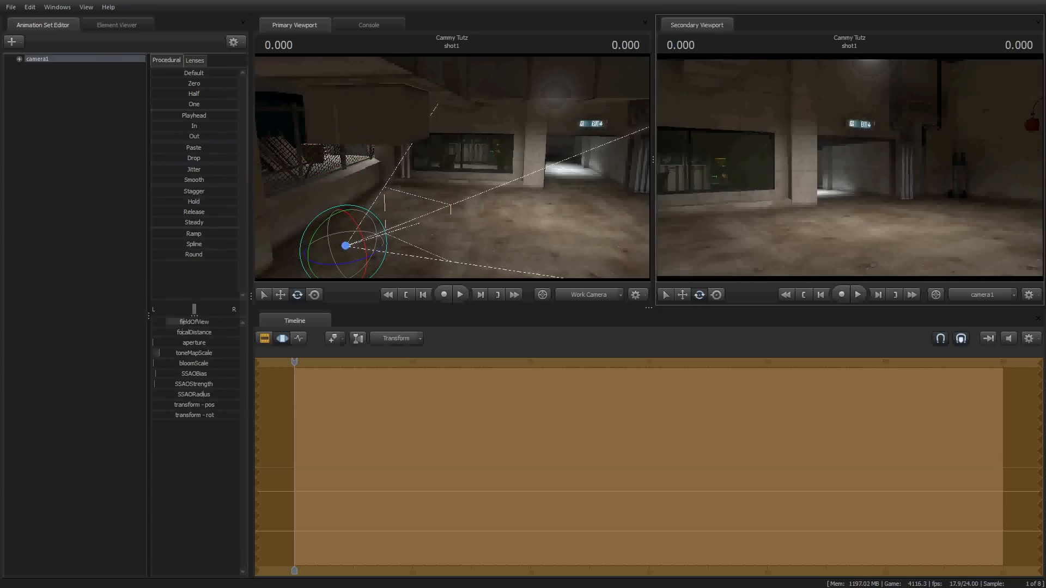
key(w)
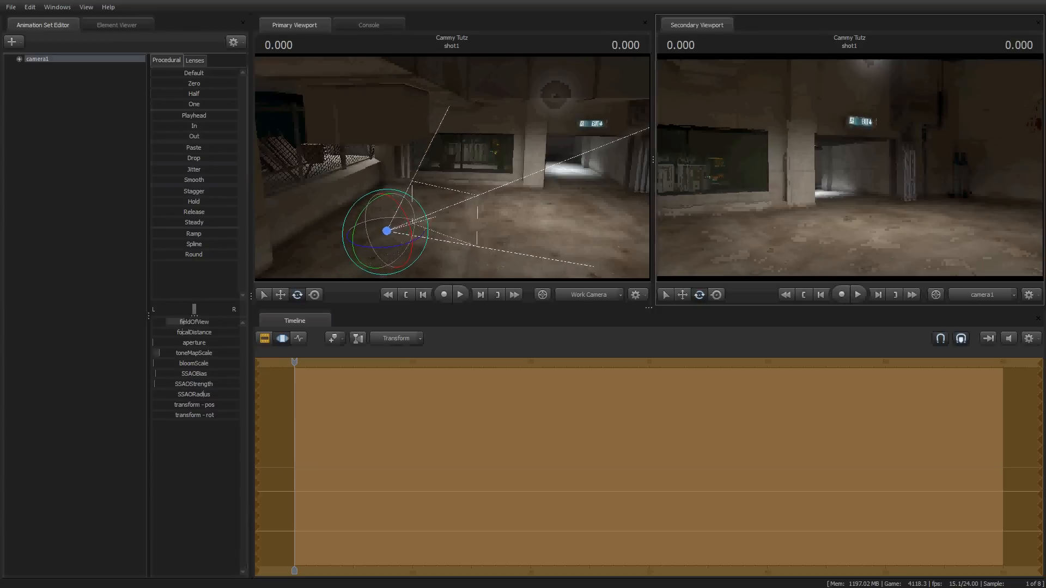
key(w)
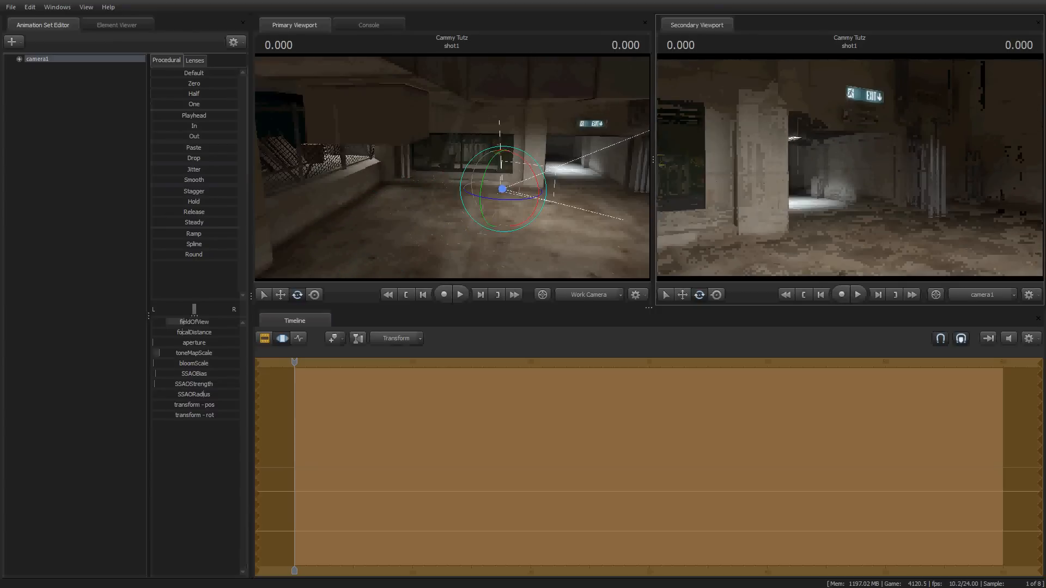
key(s)
key(w)
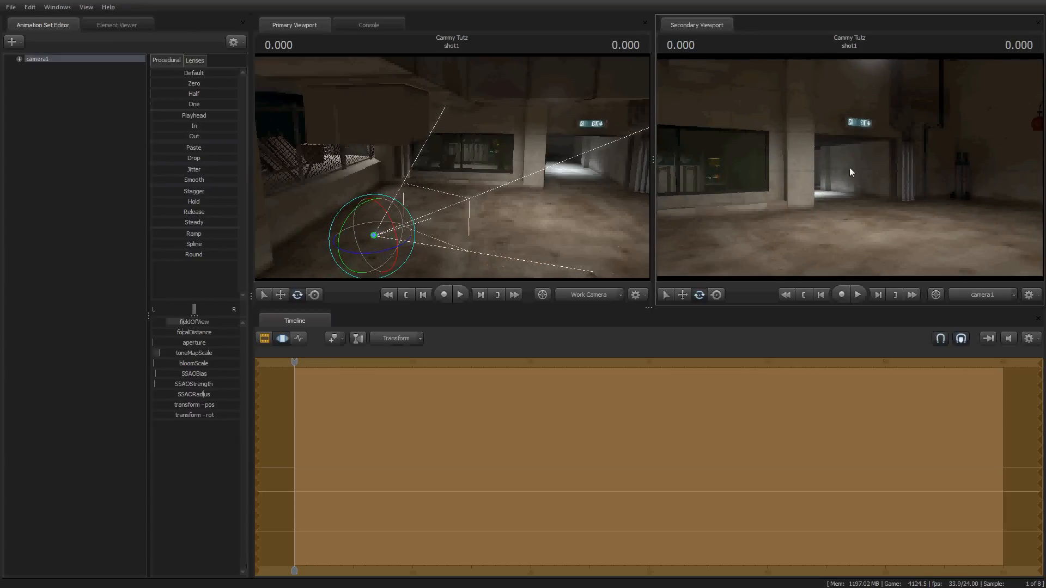
- Turn and reposition camera1 toward the wall beside the exit doorway and adjust its field of view
key(a)
drag(802, 179, 1010, 168)
key(a)
scroll(850, 168, down, 6)
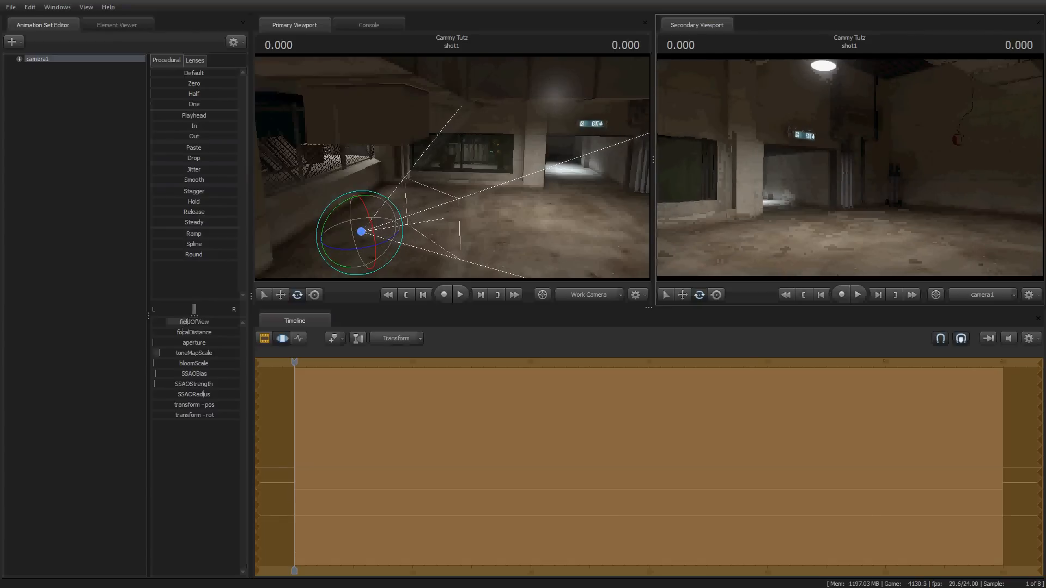
scroll(699, 204, up, 6)
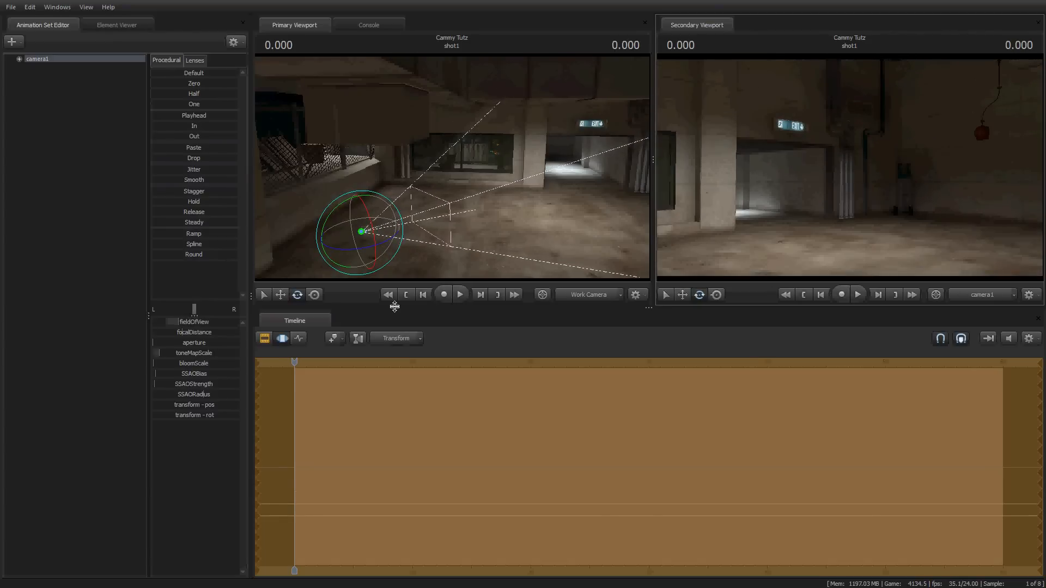
- Show camera1's channels in the Graph Editor with time 0 inside the graph area
click(299, 336)
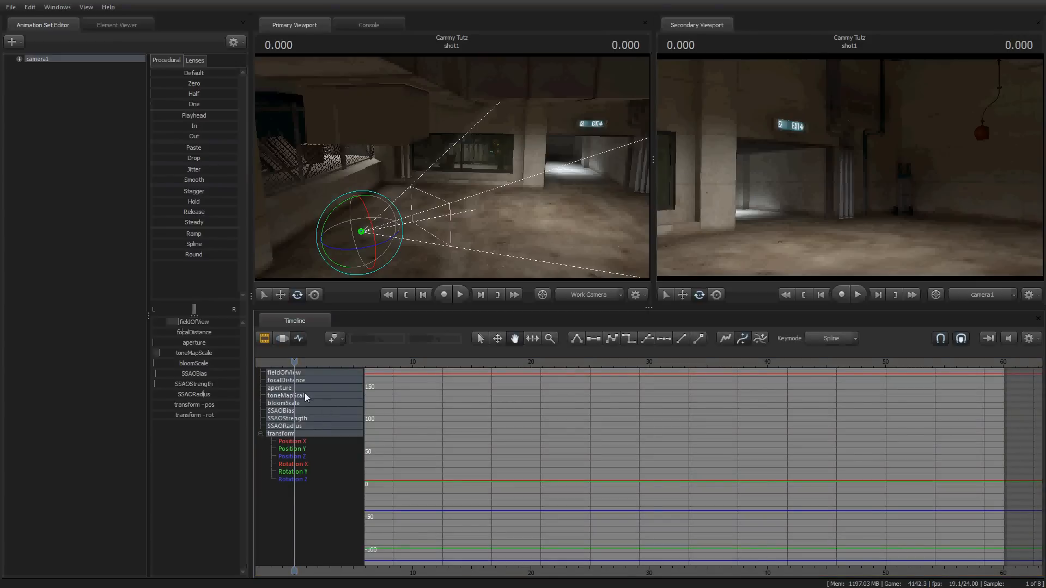
click(514, 338)
drag(478, 409, 621, 409)
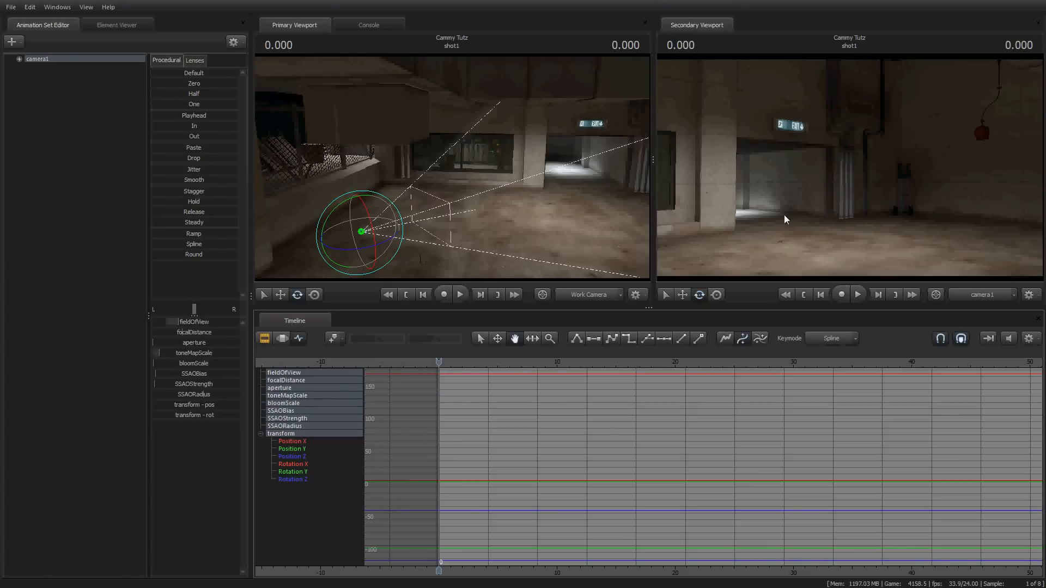
- Pose camera1 at time 0 facing the dark window, moving it slightly closer
drag(872, 203, 621, 209)
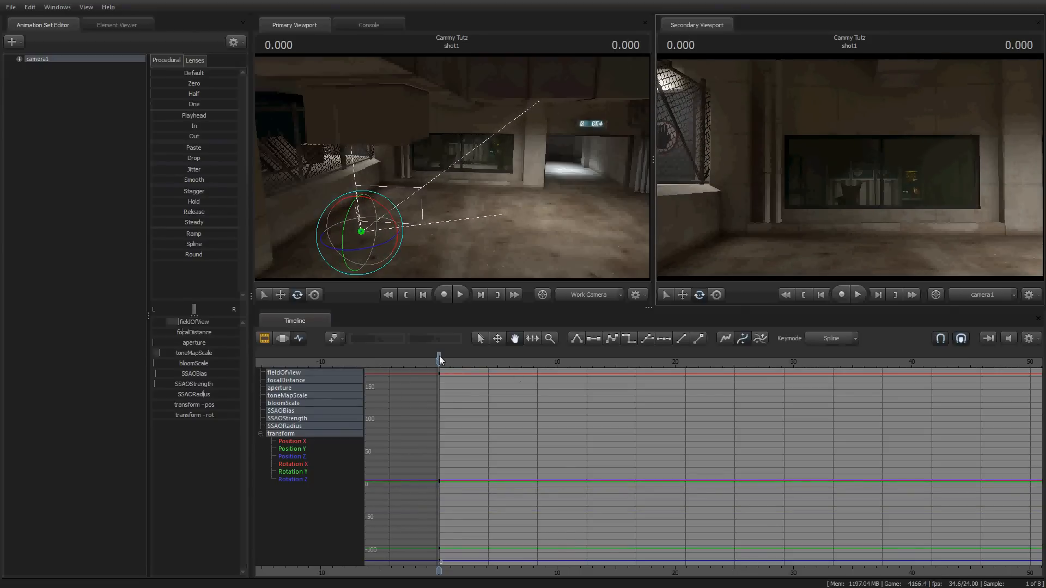
drag(801, 187, 826, 193)
key(w)
key(a)
- Create a keyframe at 4.958 s with camera1 rotated to face the roller shutter
scroll(613, 407, up, 2)
scroll(612, 407, up, 5)
scroll(616, 407, down, 3)
scroll(616, 407, down, 1)
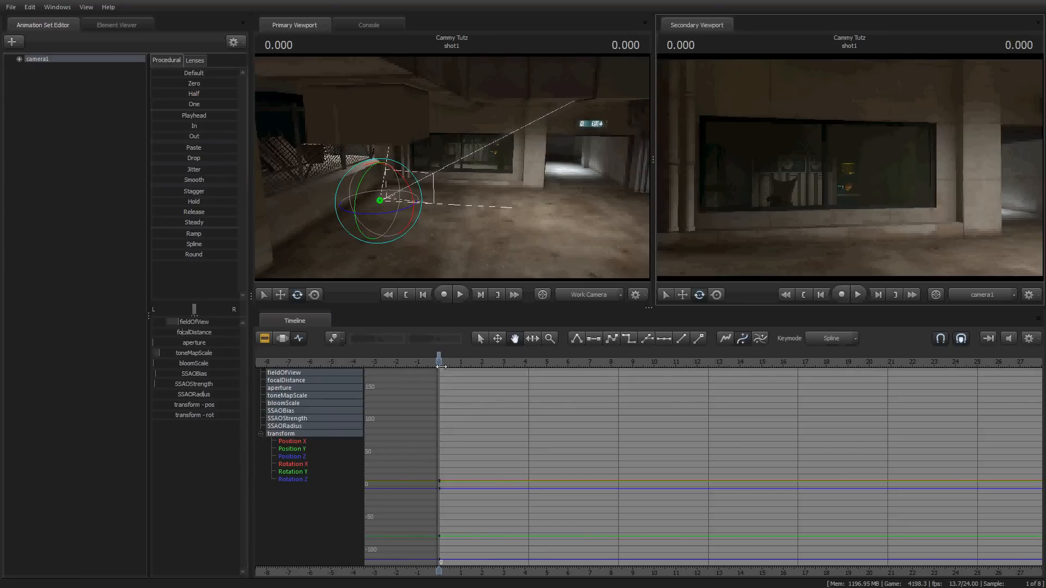
drag(439, 362, 545, 363)
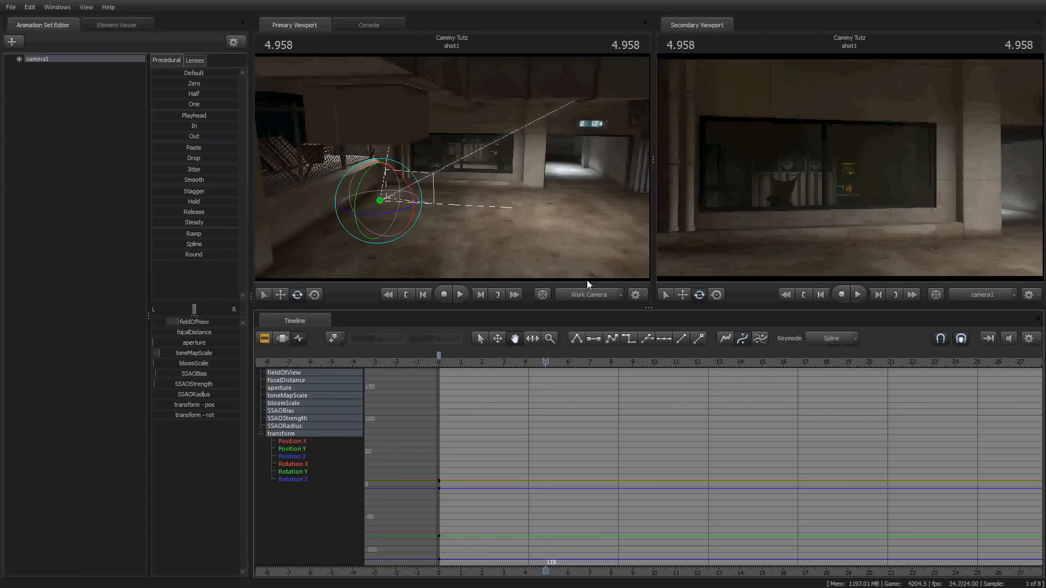
drag(786, 156, 1021, 158)
drag(850, 168, 879, 168)
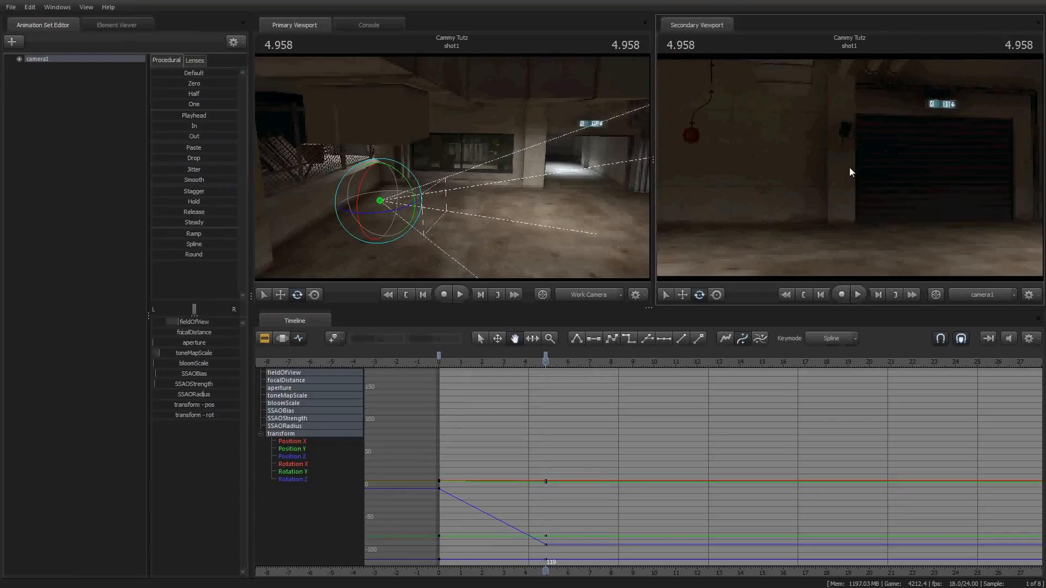
- Play back the camera turn from the start and return the playhead to time 0
key(Up)
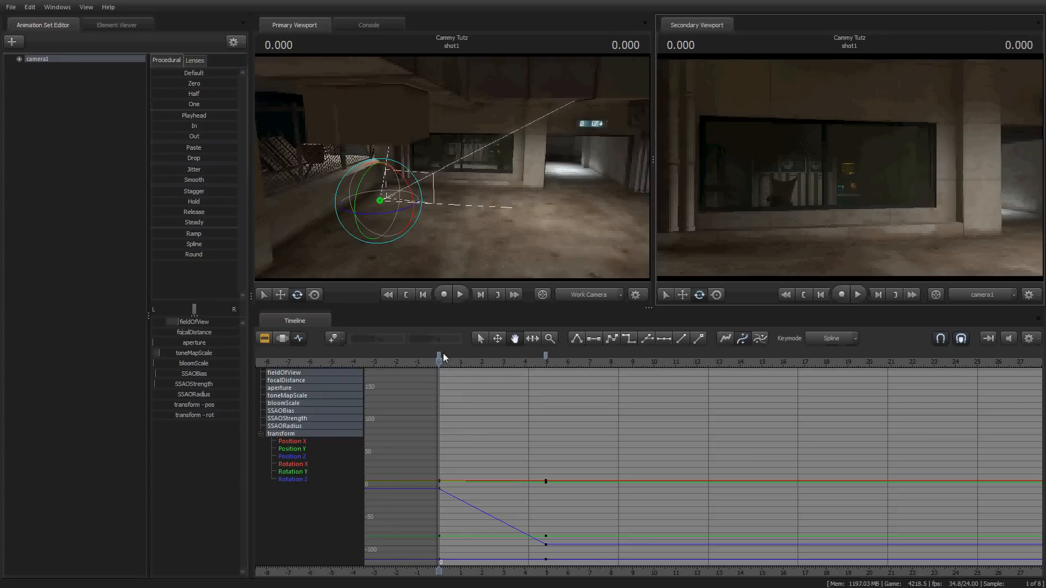
key(space)
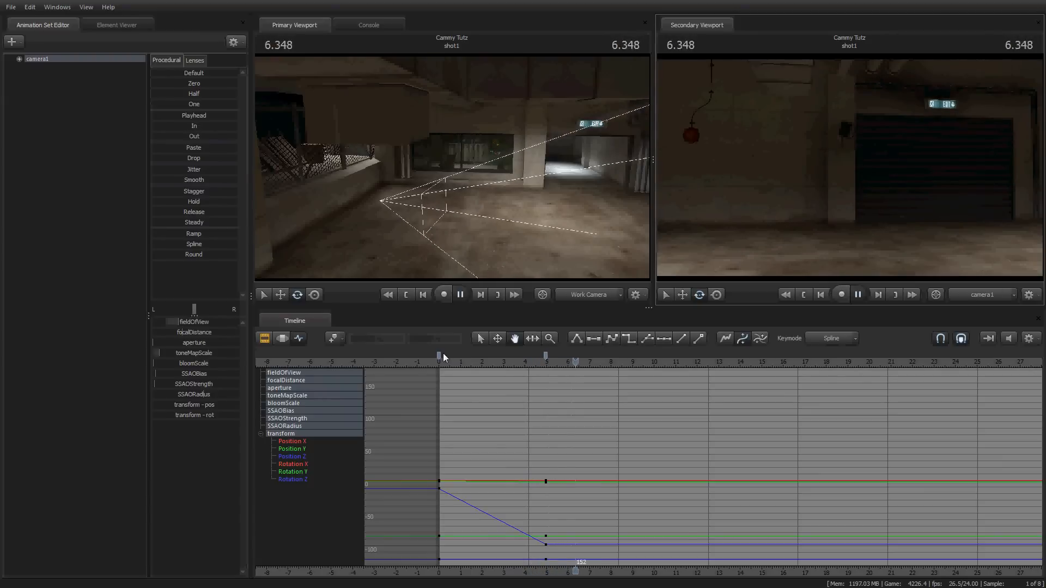
key(space)
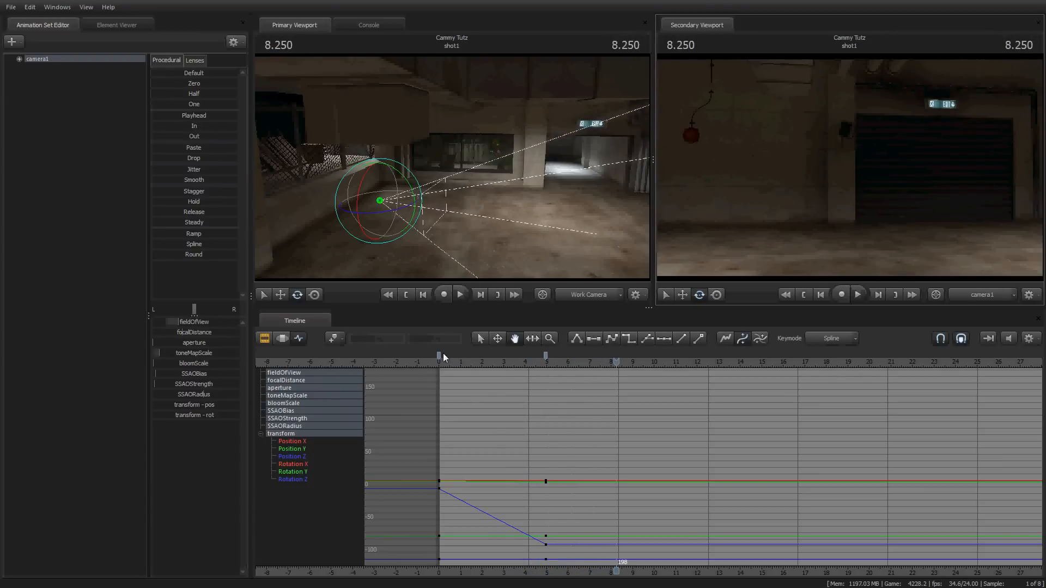
click(442, 354)
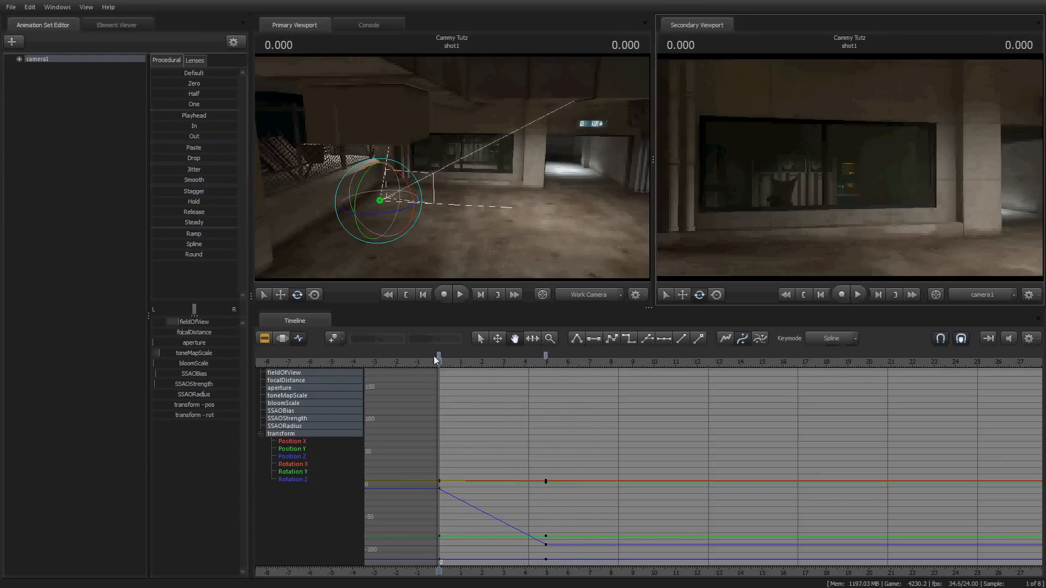
- Delete the keyframe near 5 s and rotate camera1 at time 0 toward the wall with the hanging red object
right_click(545, 356)
click(564, 376)
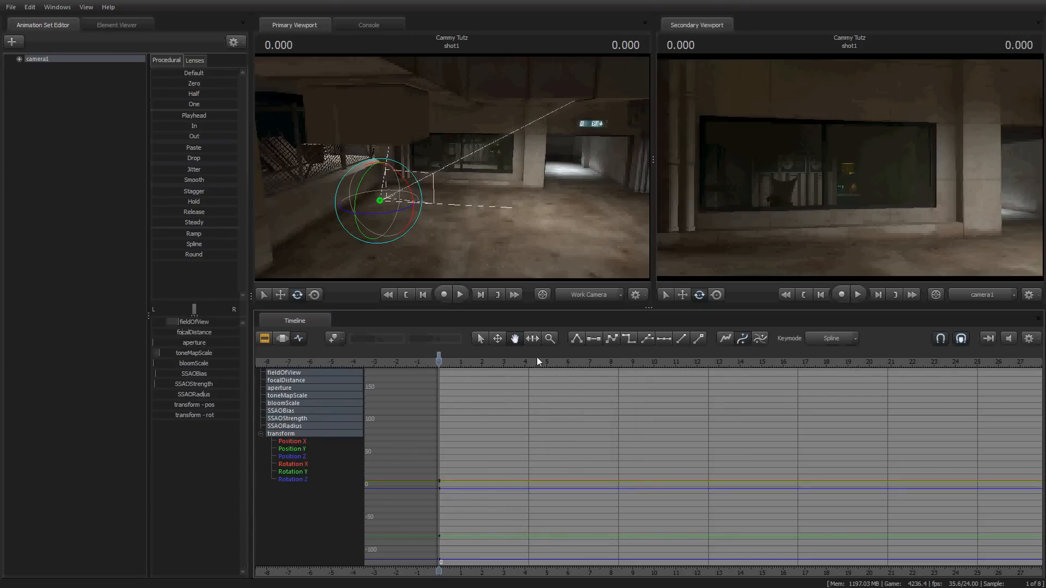
drag(828, 152, 1000, 143)
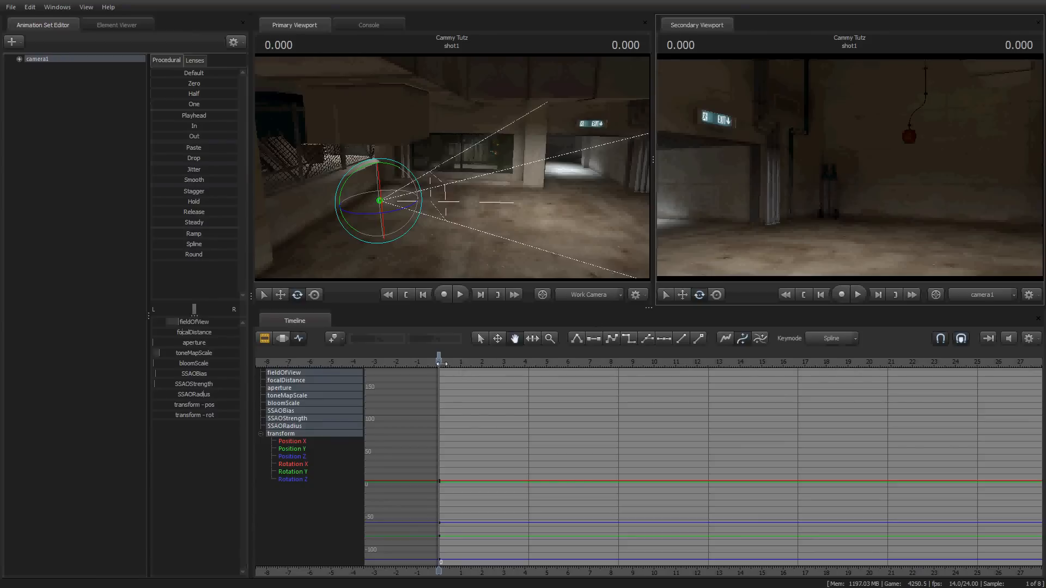
- Create a keyframe at 4 s with camera1 flown forward close to the far wall
drag(446, 363, 524, 360)
click(762, 245)
key(w)
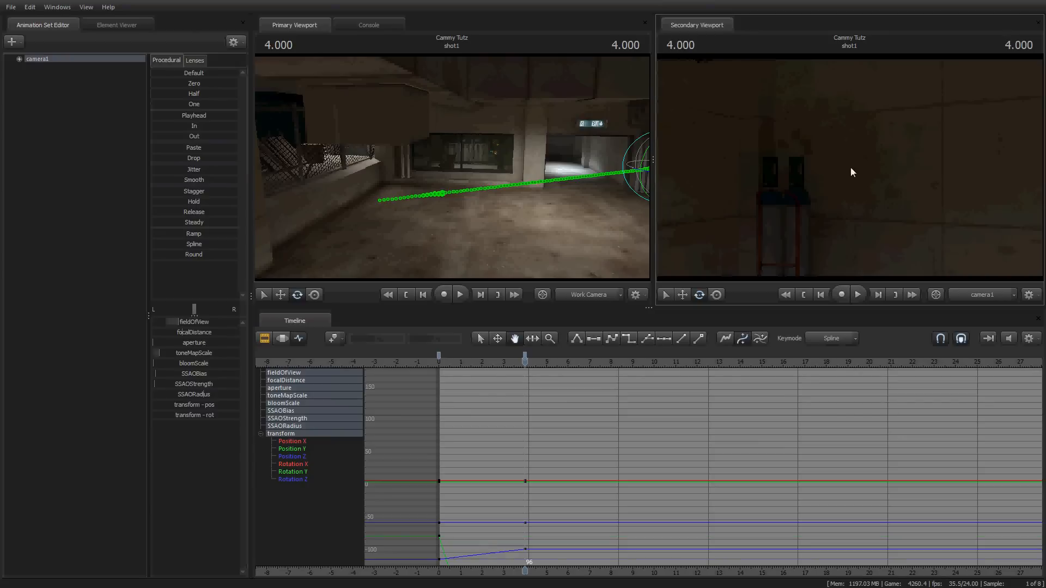
- Examine camera1's motion path from the work camera, play the move from the start and return to time 0
drag(508, 148, 564, 150)
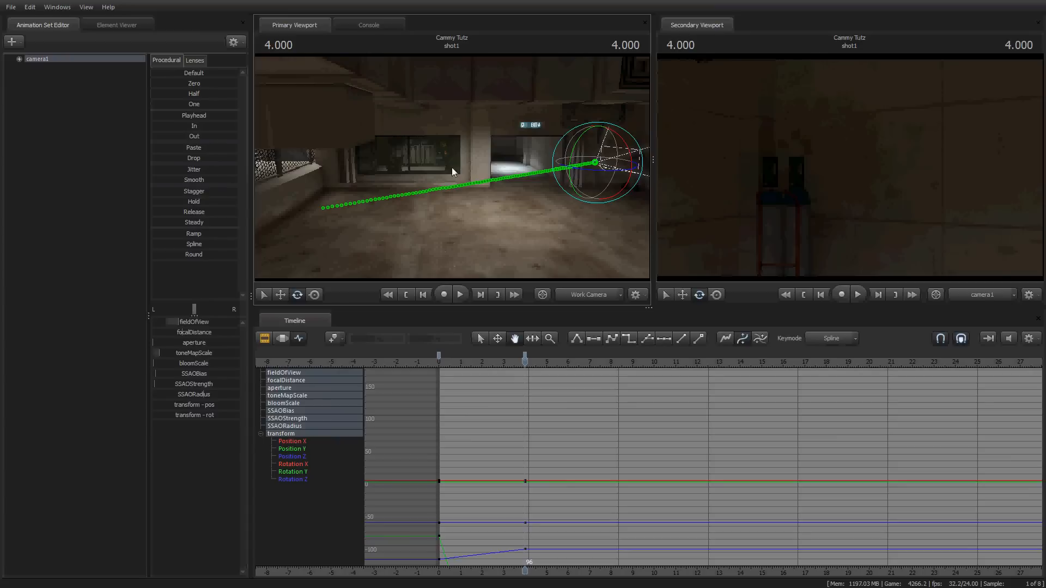
key(Home)
key(space)
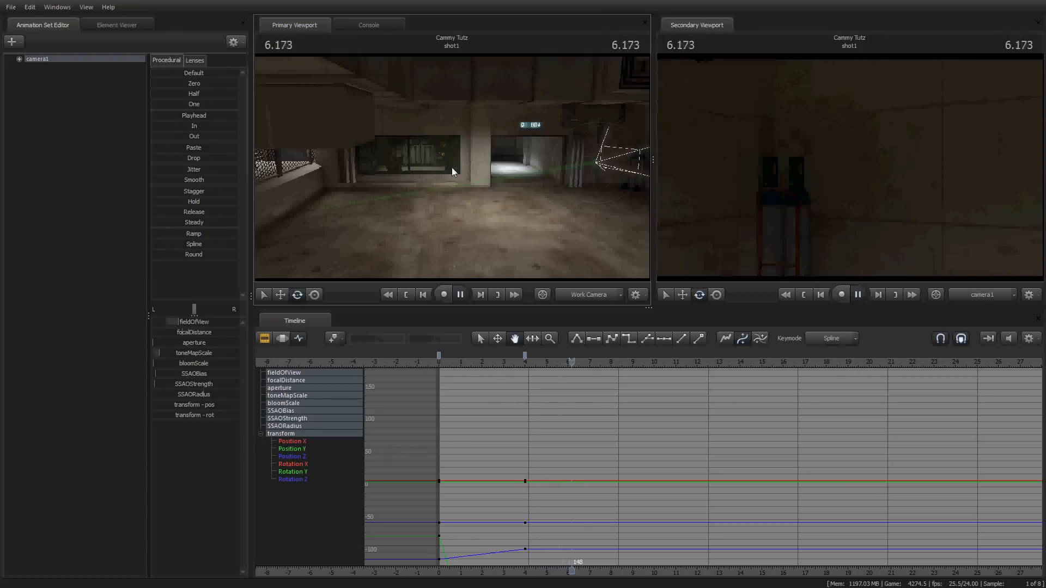
key(space)
key(space)
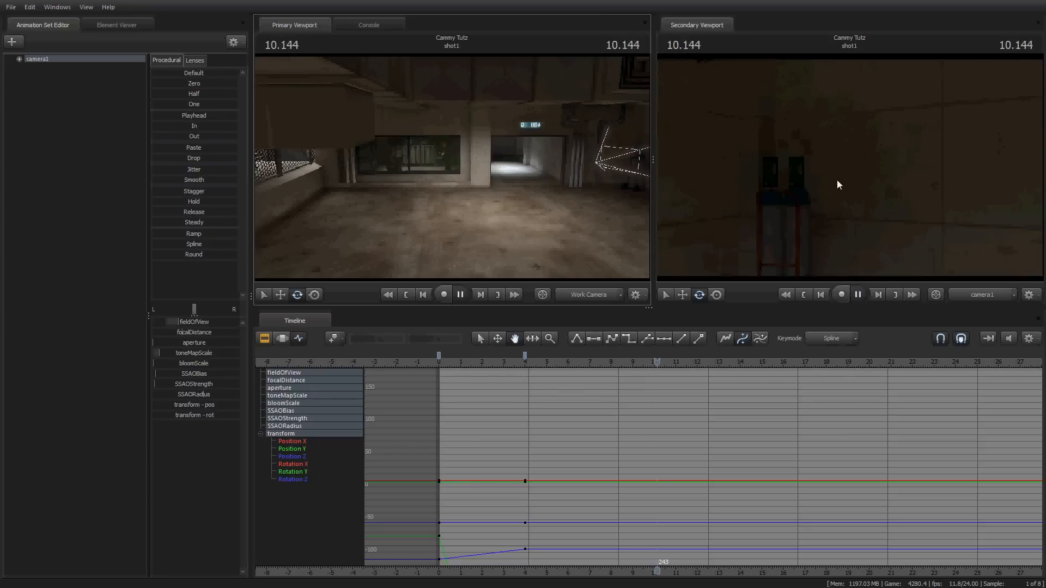
key(space)
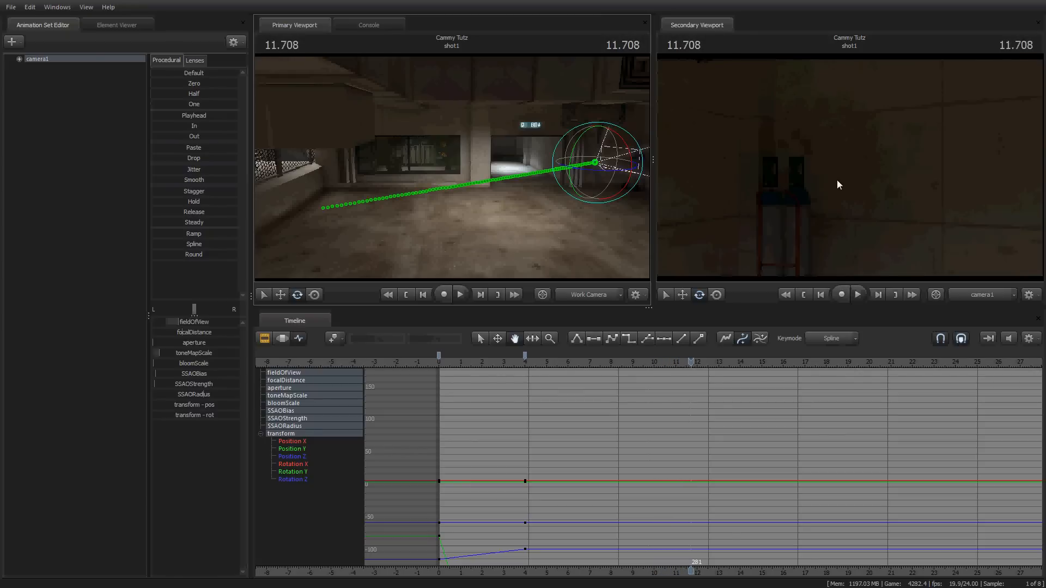
key(Home)
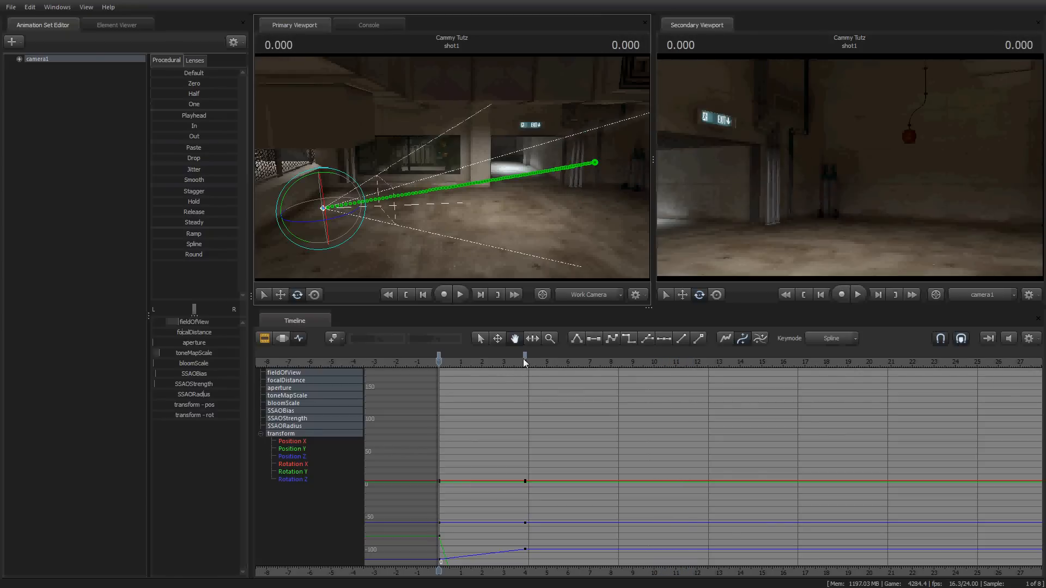
- Delete the keyframe at 4 s and rotate camera1 at time 0 to face the dark window
right_click(526, 361)
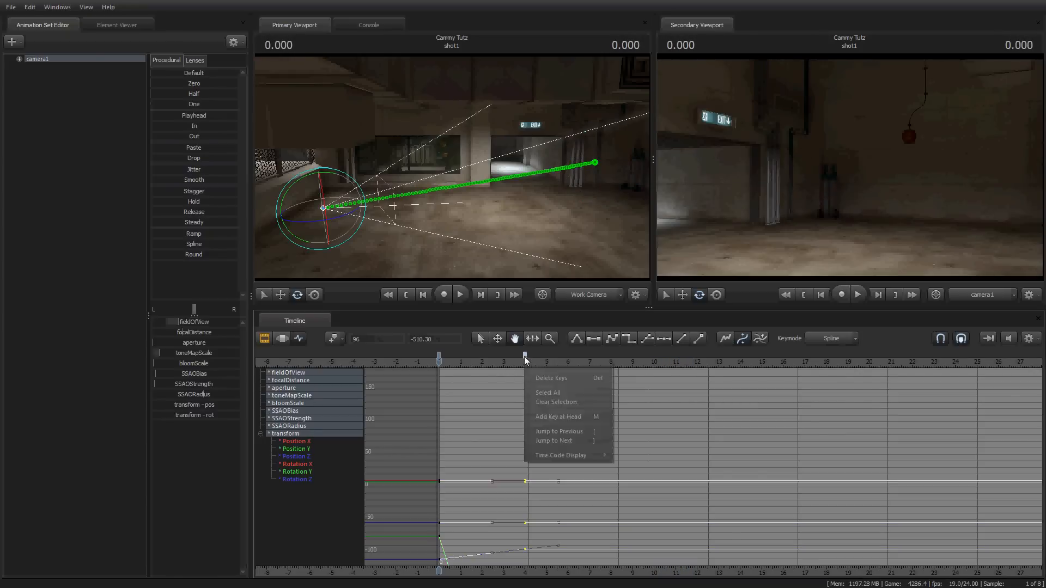
click(547, 375)
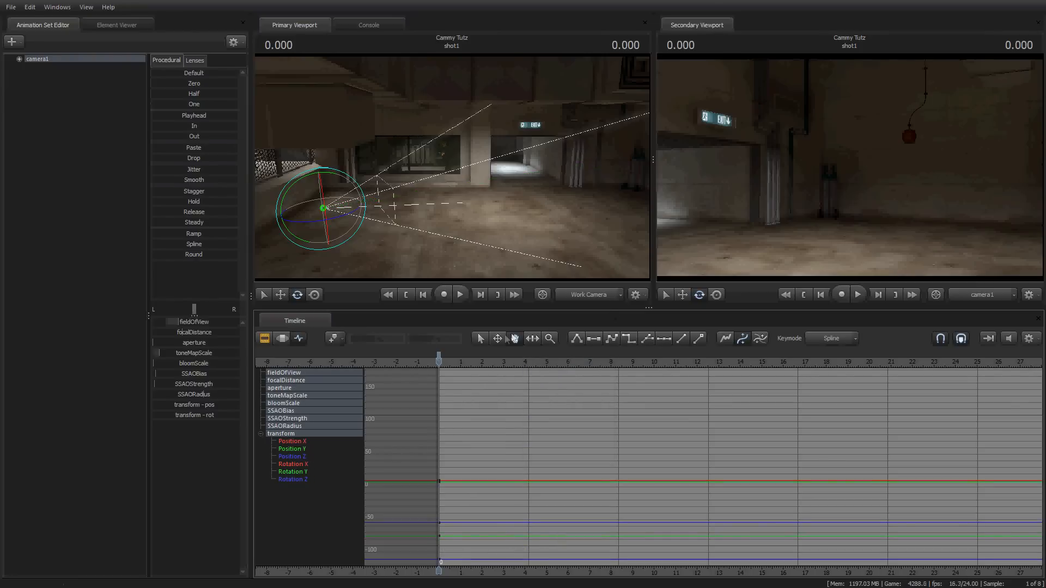
drag(886, 208, 847, 169)
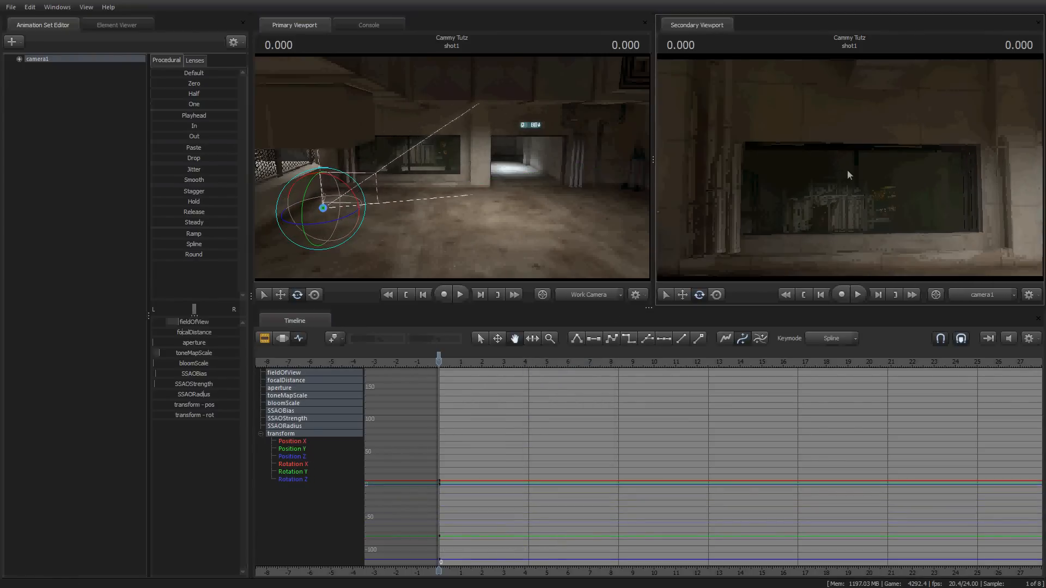
drag(935, 154, 842, 175)
- Keyframe camera1's rotation at 2.083 s toward the shutter wall, at 4 s toward the ceiling lamp and at 6.208 s toward the wire fence
drag(439, 362, 483, 367)
drag(813, 190, 953, 190)
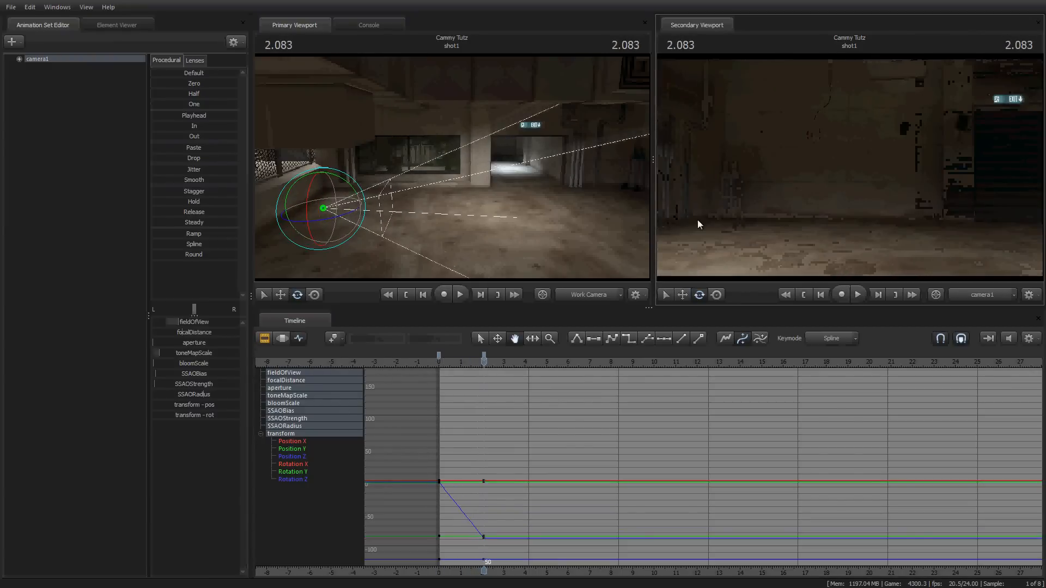
click(487, 363)
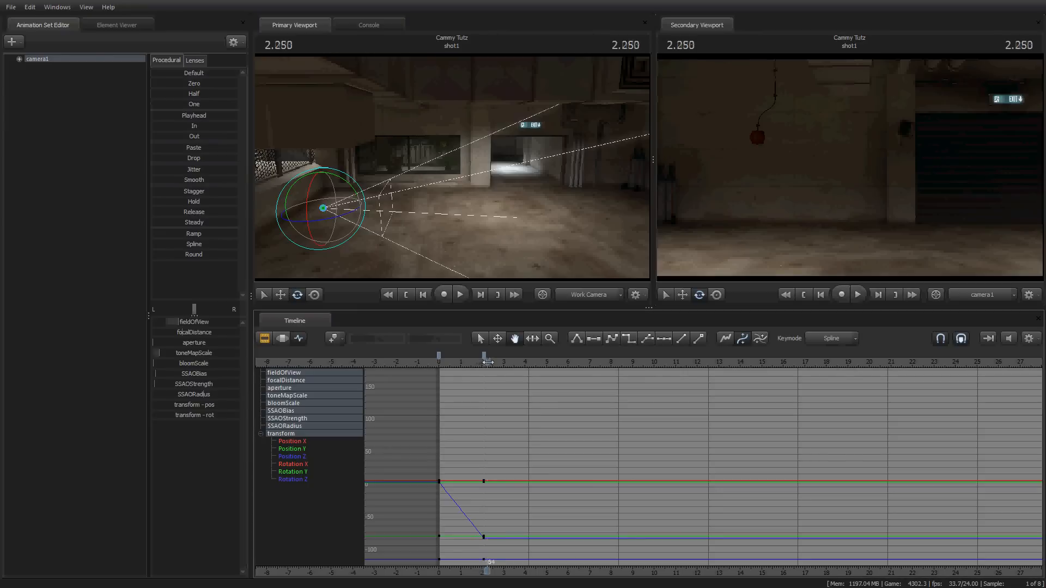
drag(961, 186, 1032, 101)
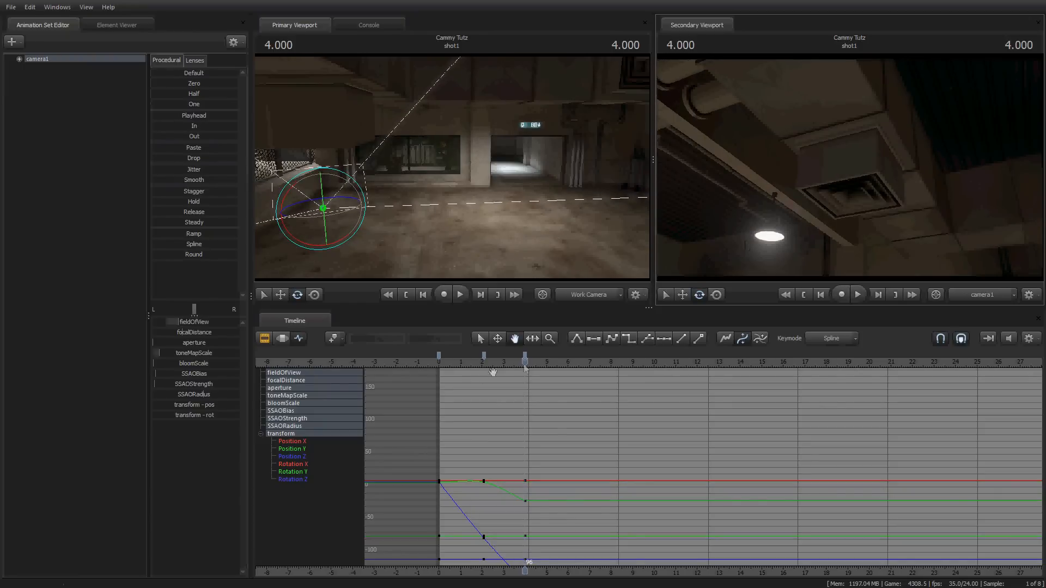
drag(567, 363, 573, 363)
drag(852, 171, 980, 232)
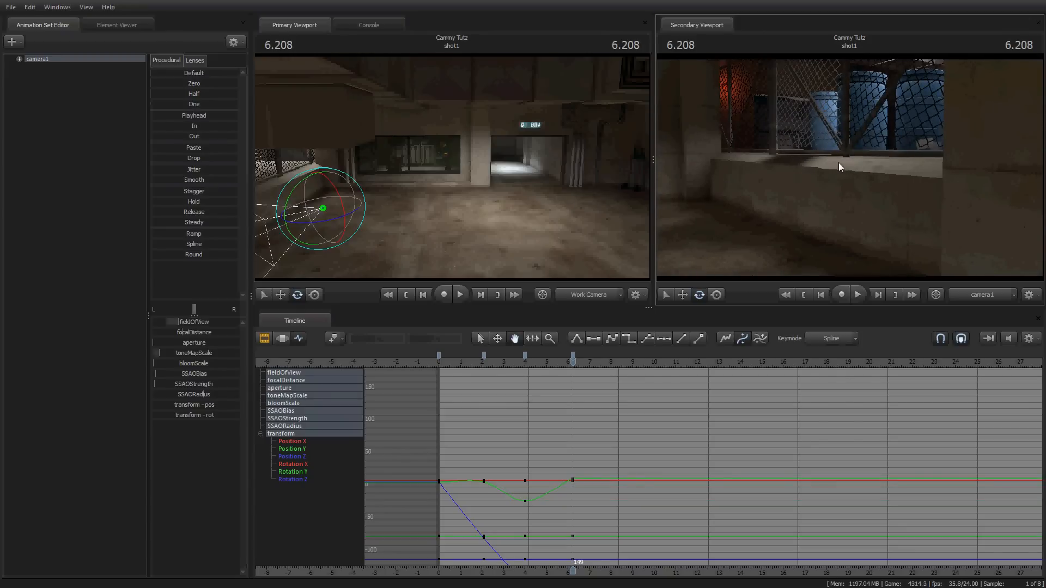
- Play camera1's rotation animation from the start in both viewports and return to time 0
key(Home)
key(space)
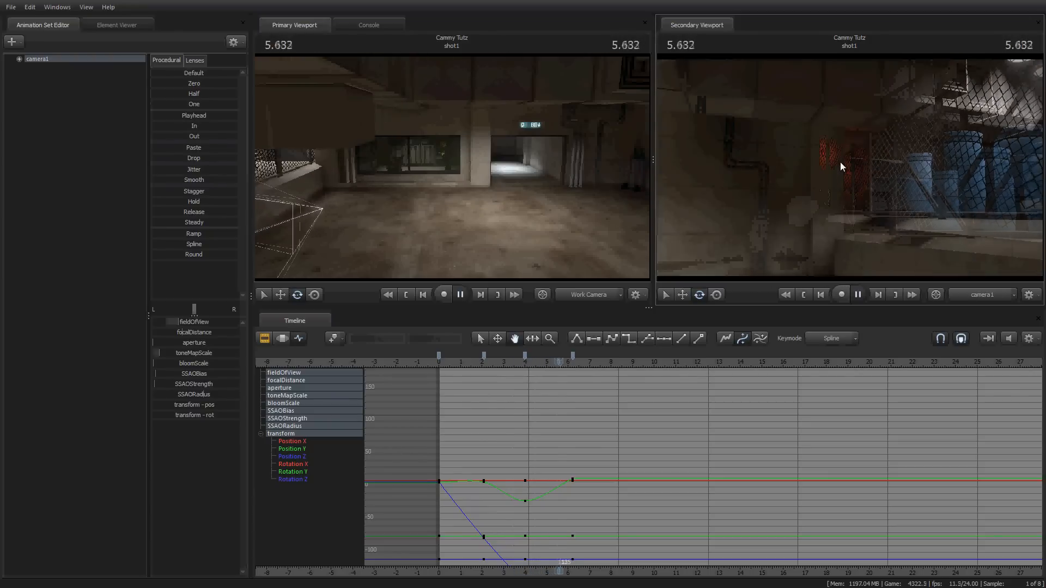
key(space)
key(space)
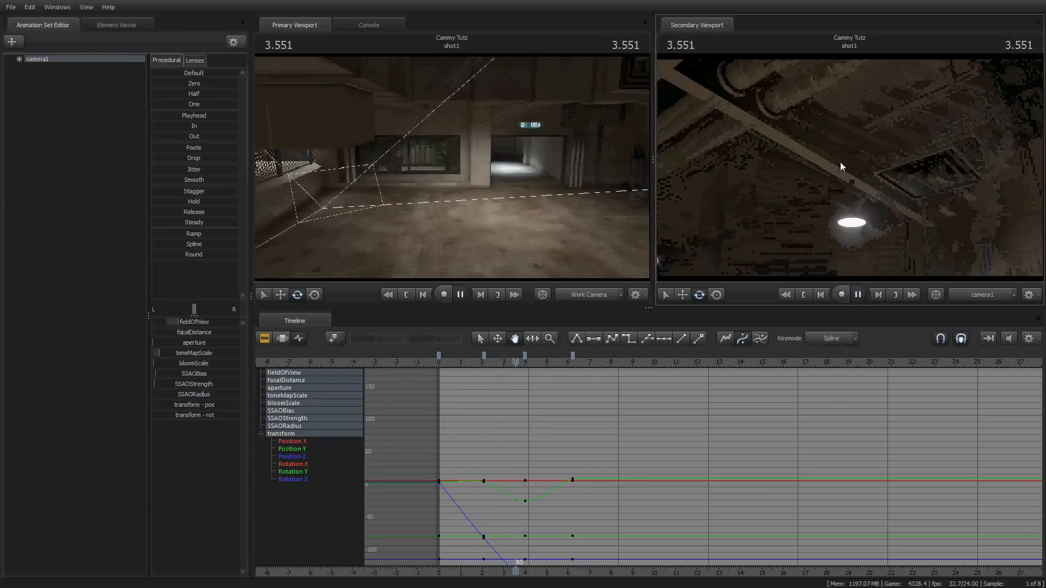
key(space)
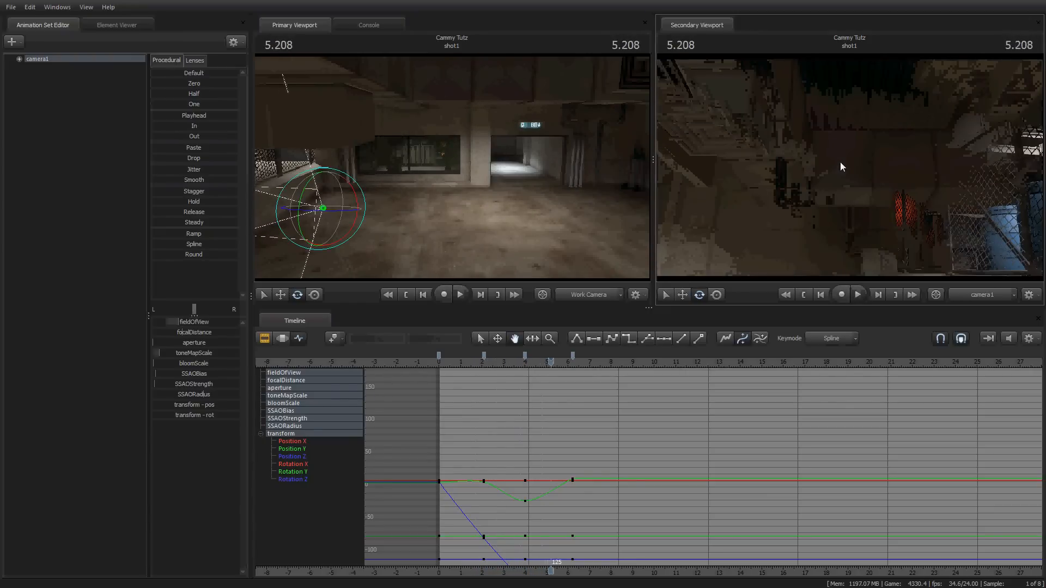
key(Home)
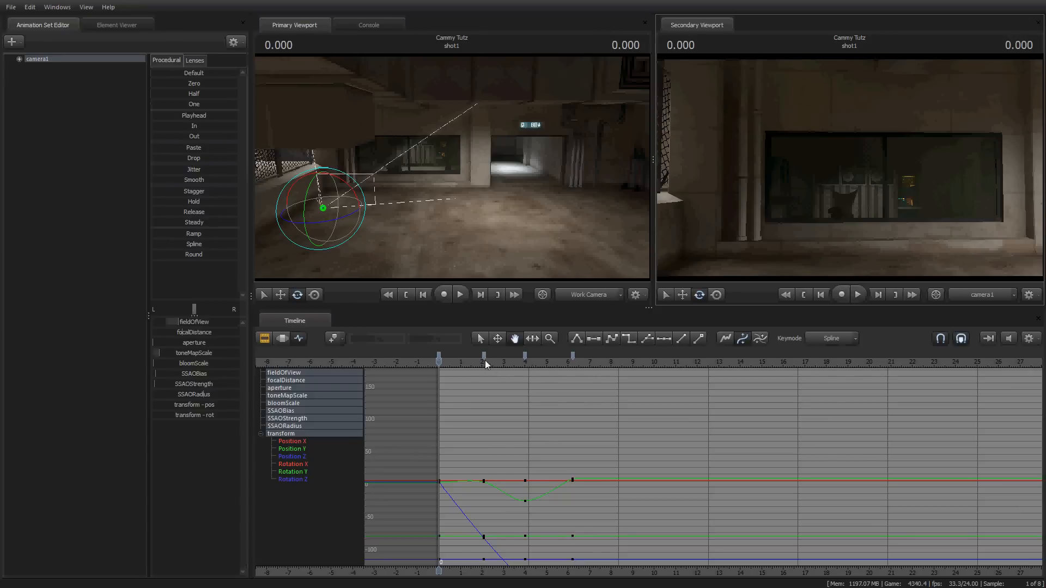
- Move the 2.083 s keyframe earlier to frame 25 and play the animation from the start
drag(482, 354, 461, 356)
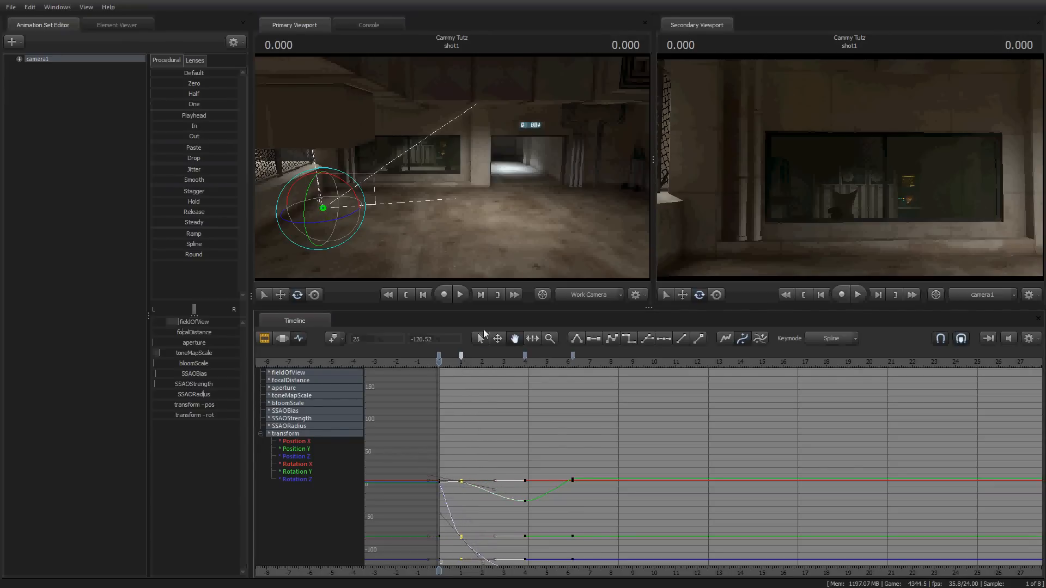
key(space)
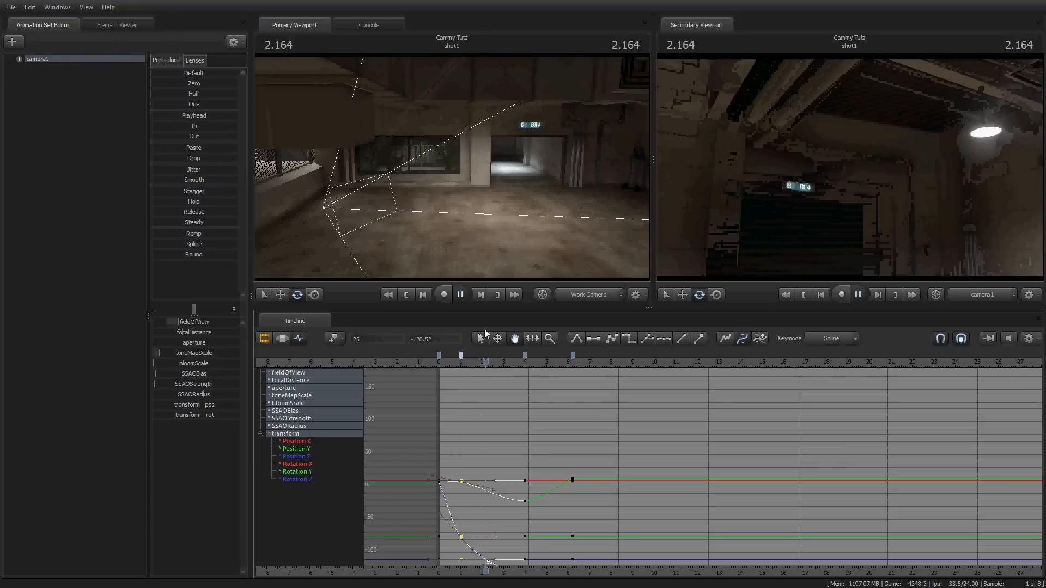
key(space)
- Move the second keyframe to frame 73, shift the last three keyframes together to start at frame 253, and play the result
drag(463, 357, 503, 357)
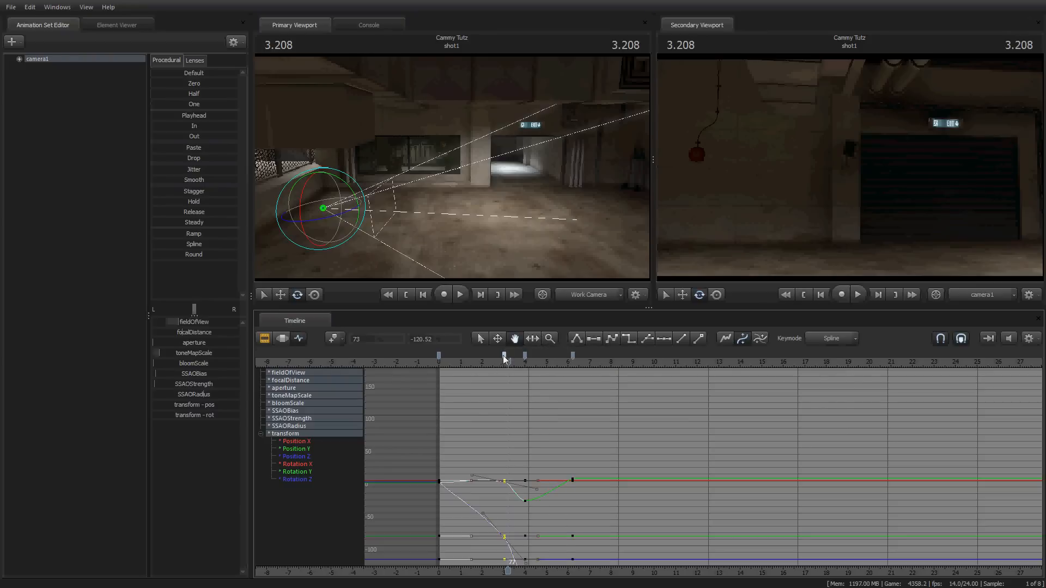
click(572, 359)
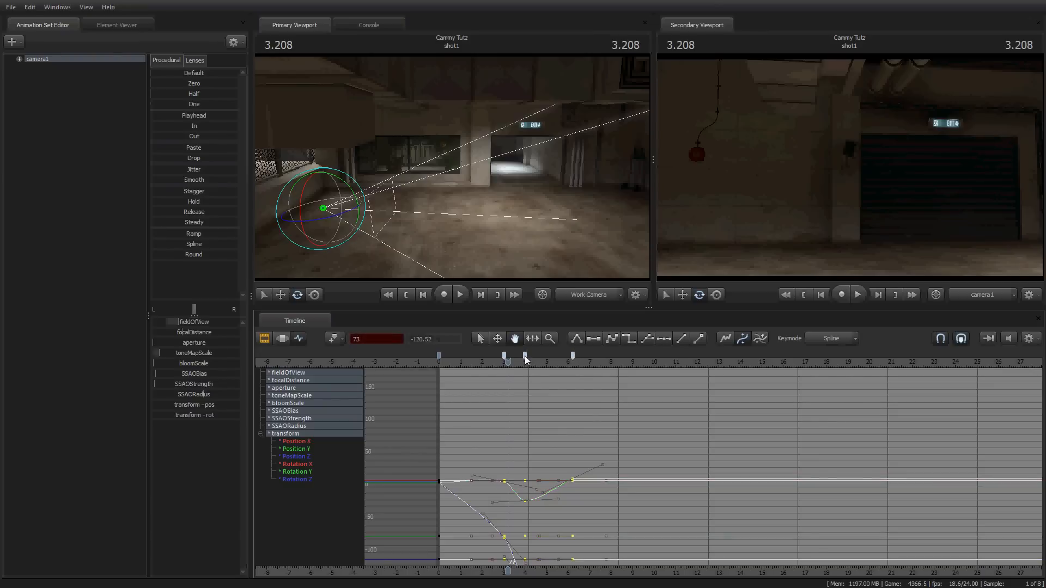
drag(527, 359, 687, 364)
key(space)
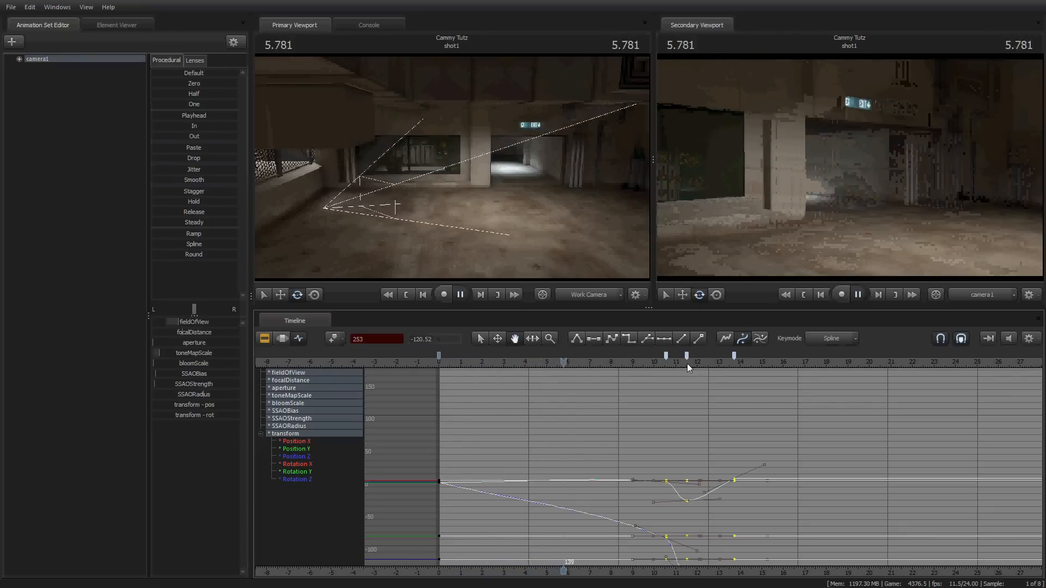
key(space)
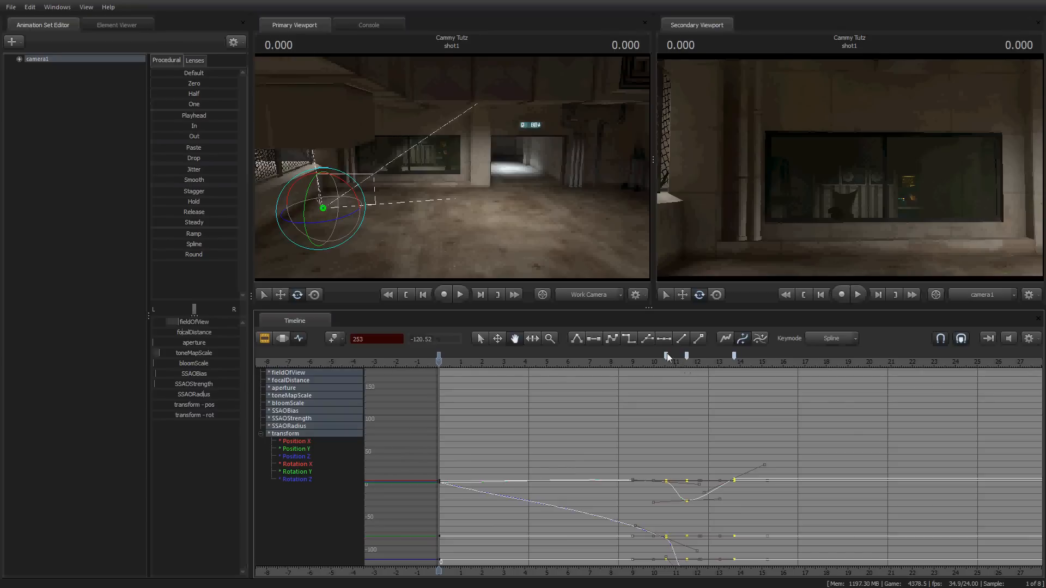
- Delete the three keyframes after time 0 and reposition camera1 at time 0 to face the exit doorway
right_click(666, 357)
click(687, 375)
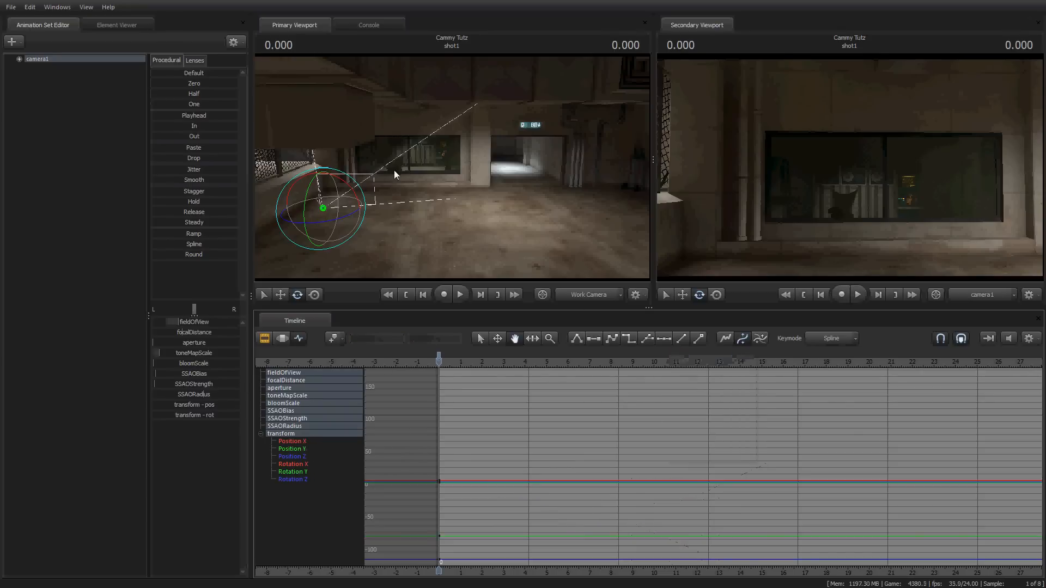
key(w)
drag(476, 185, 452, 169)
key(s)
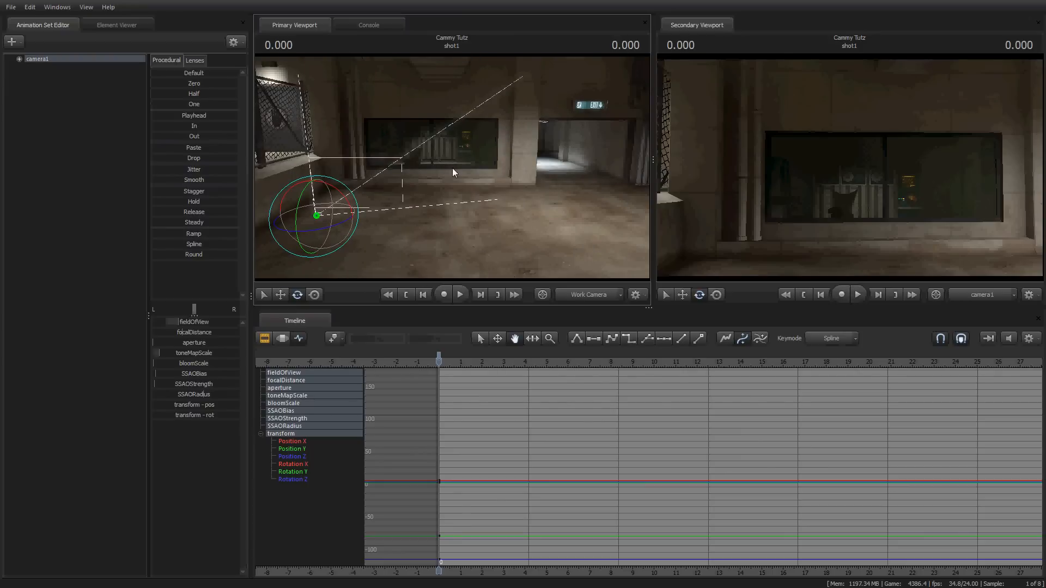
drag(502, 185, 501, 190)
drag(747, 167, 806, 161)
key(a)
- Keyframe camera1 at 4 s and 8.125 s so it travels across the room and turns toward the fenced window
drag(439, 359, 501, 361)
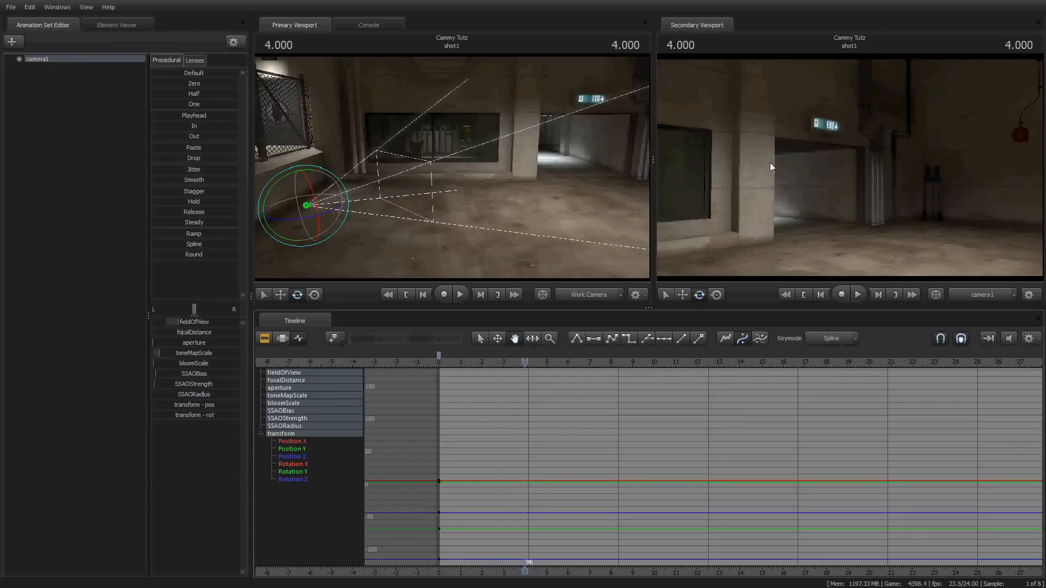
mouse_move(779, 163)
mouse_down()
mouse_move(836, 163)
mouse_move(838, 175)
mouse_up()
key(w)
drag(522, 368, 613, 364)
drag(791, 151, 849, 171)
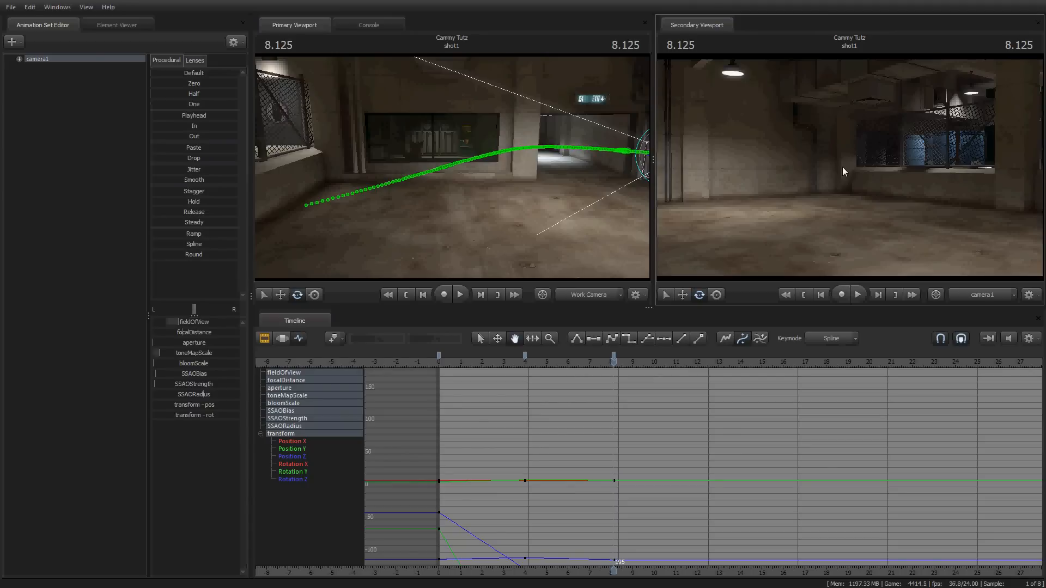
- Play camera1's move across the room from the work camera and return to time 0
key(space)
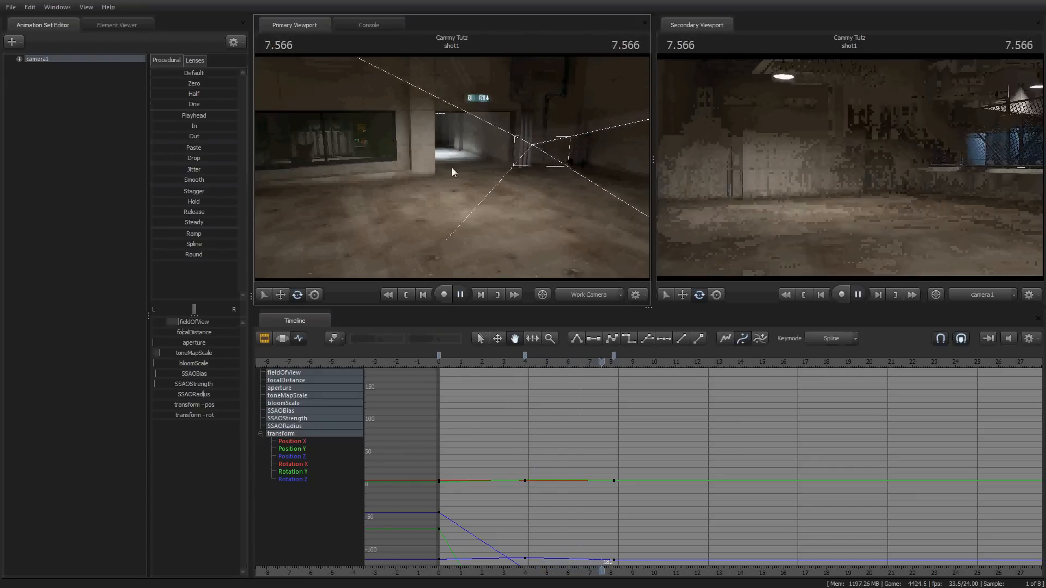
key(space)
key(Home)
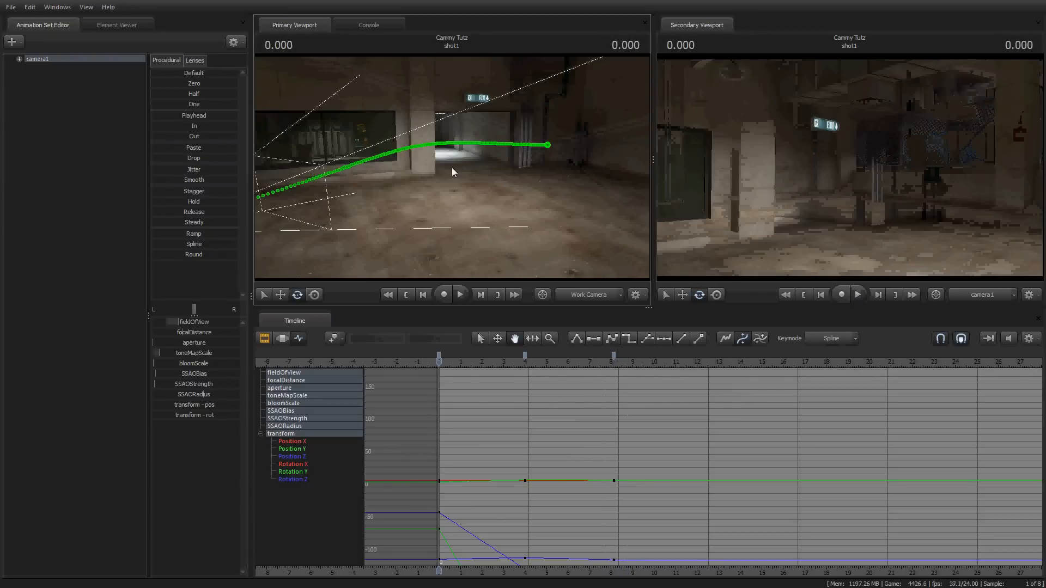
- Move the 4 s keyframe earlier to frame 39 and play the retimed camera move
drag(525, 354, 471, 357)
key(space)
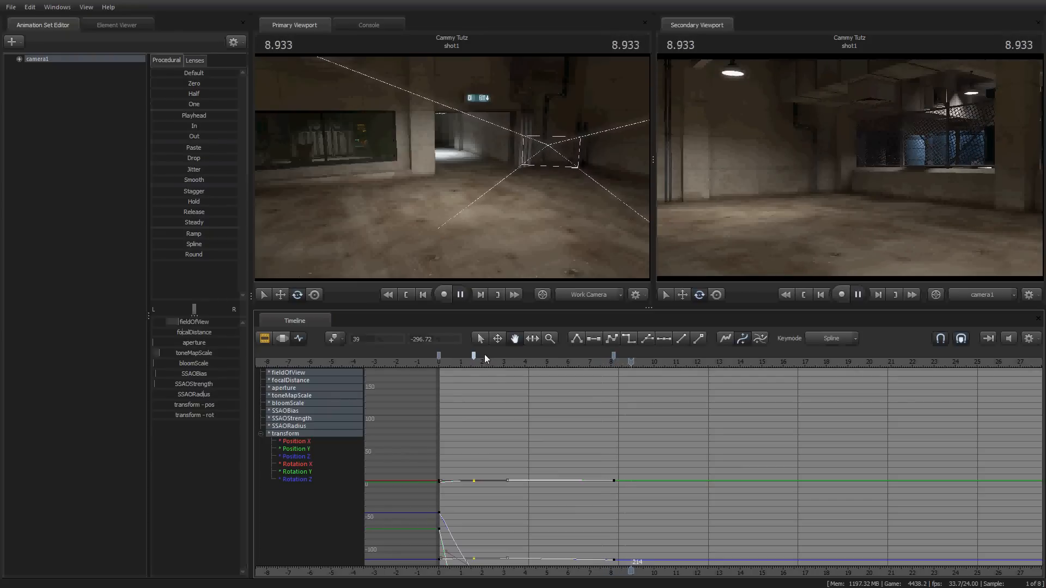
key(space)
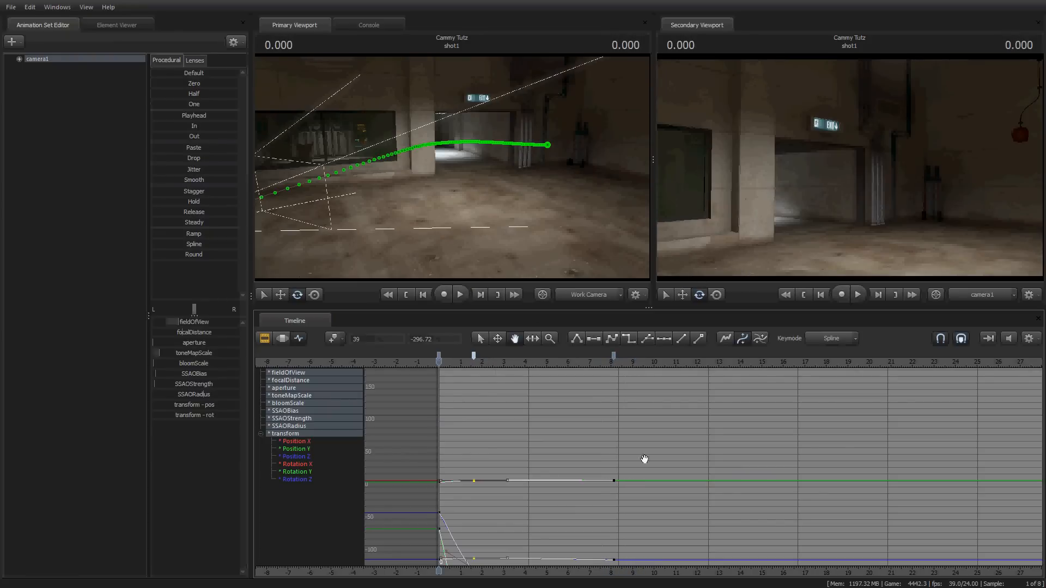
- Delete the keyframes at frame 39 and 8.125 s and fly camera1 at time 0 close to the dark window
drag(662, 497, 705, 397)
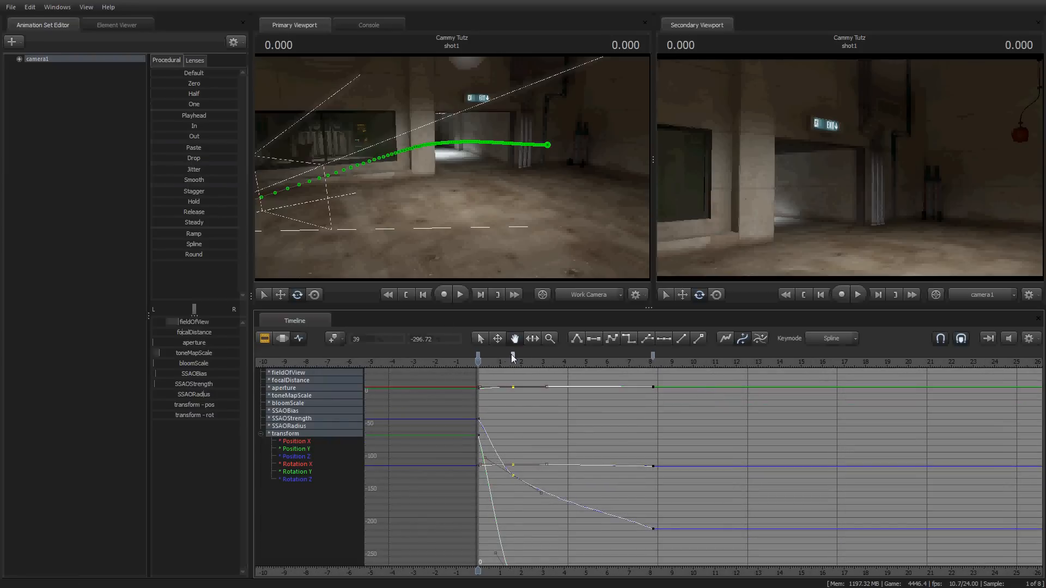
right_click(652, 355)
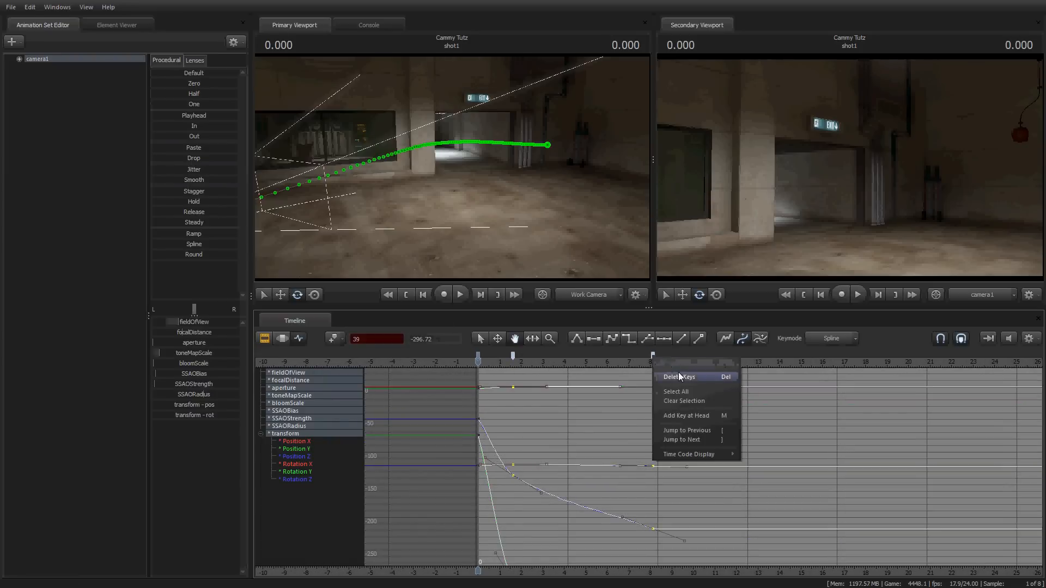
click(678, 374)
drag(883, 166, 780, 168)
key(d)
key(w)
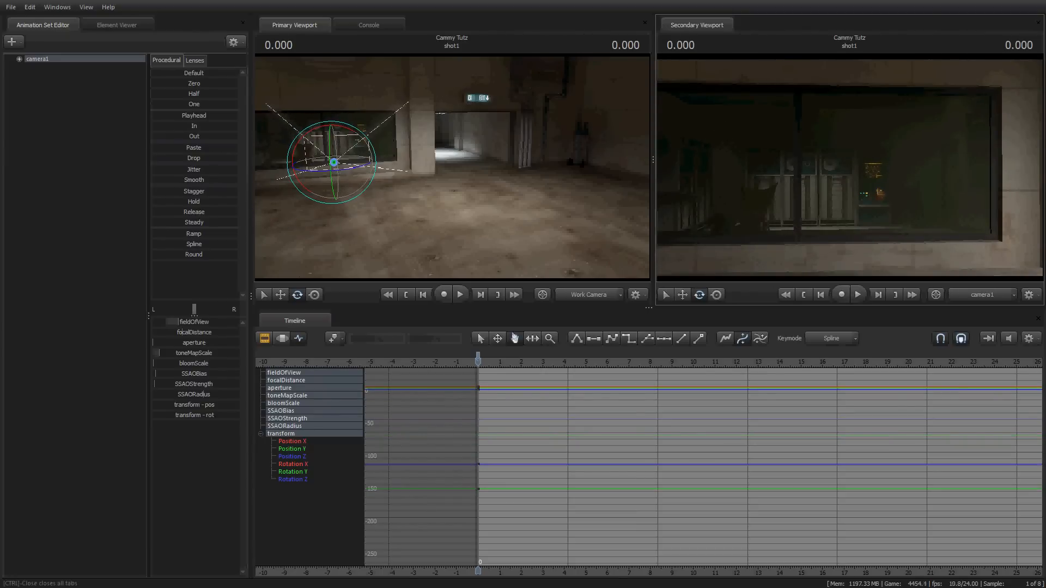
- Keyframe camera1's rotation at frame 100 toward the exit doorway, play the turn and return to time 0
drag(479, 363, 568, 362)
drag(806, 185, 850, 167)
key(space)
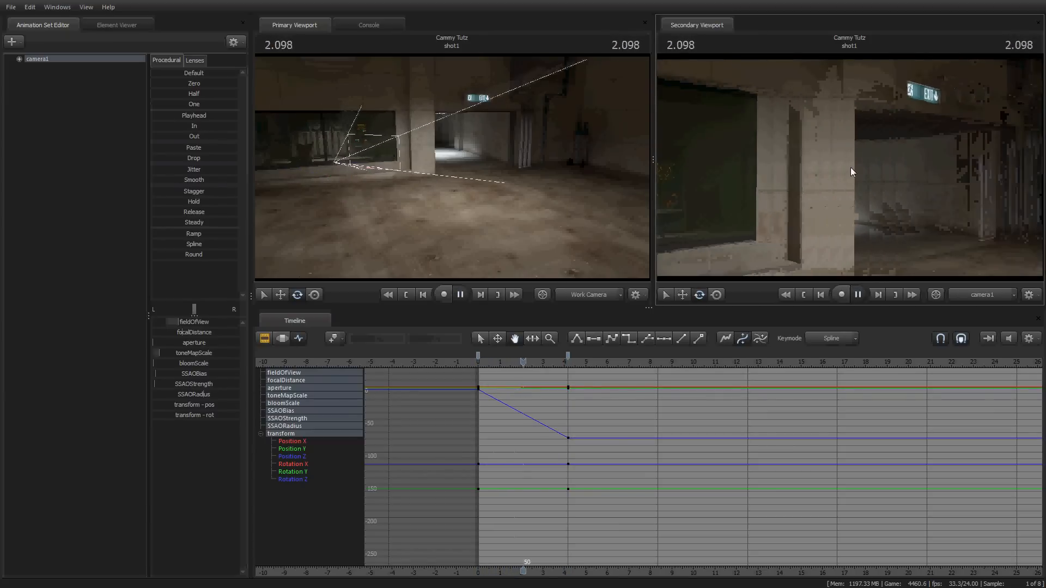
key(space)
key(space)
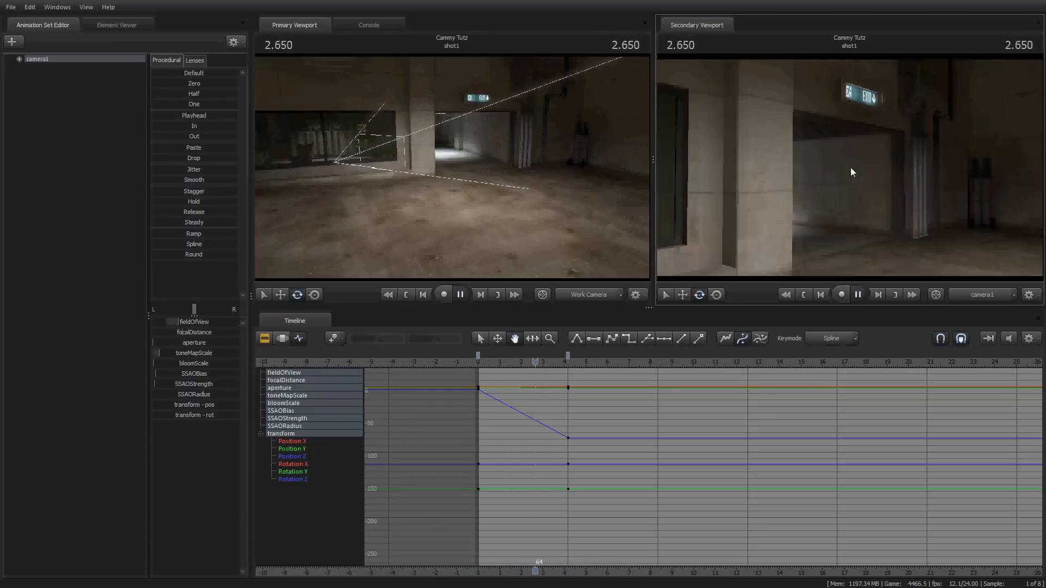
key(space)
key(Home)
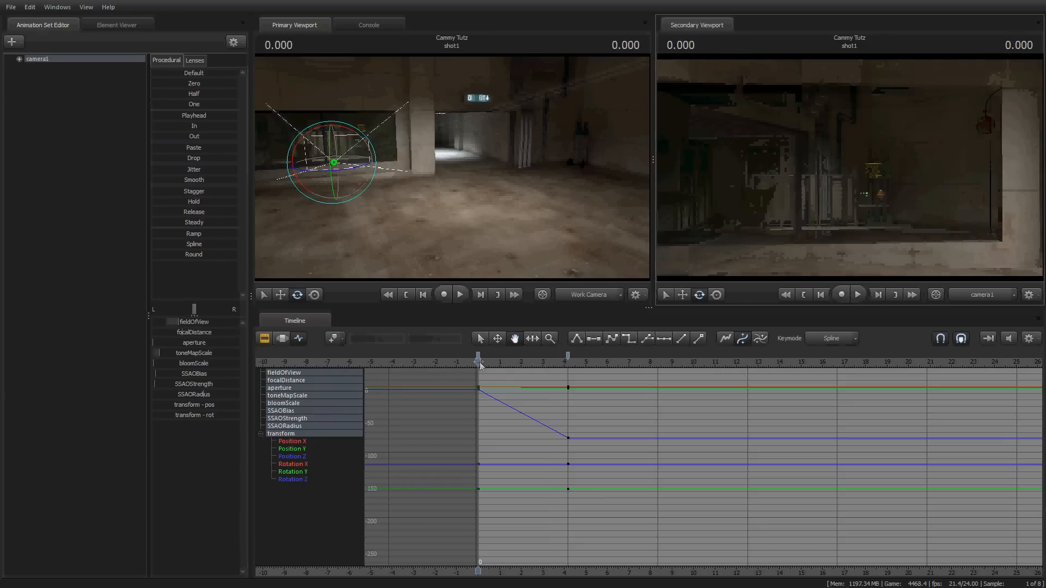
- Keyframe camera1 at about 7.9 s tilted up above the exit sign, play the rotation and return to time 0
drag(479, 362, 647, 358)
drag(758, 155, 858, 175)
key(Home)
key(space)
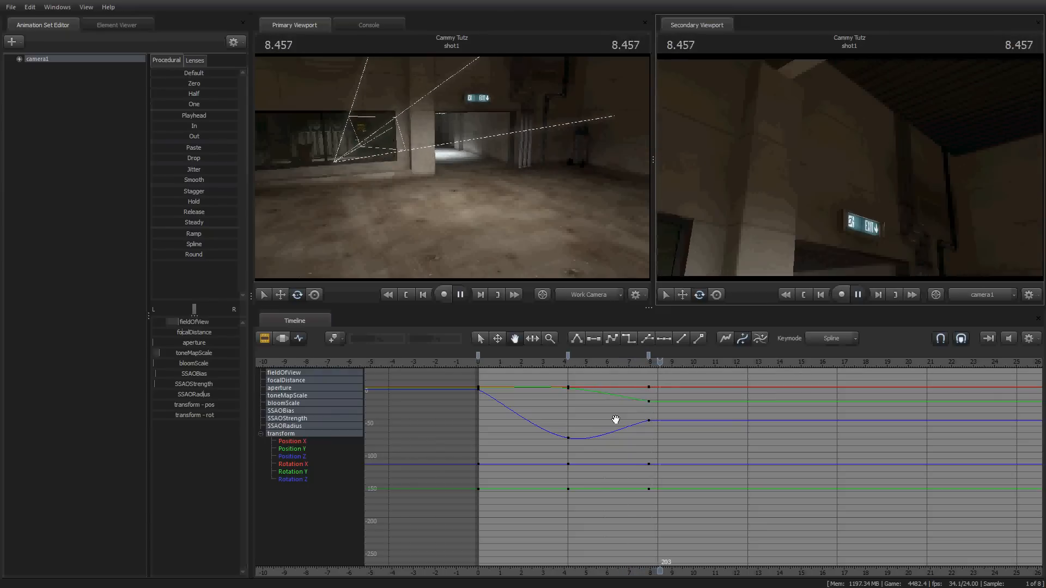
key(space)
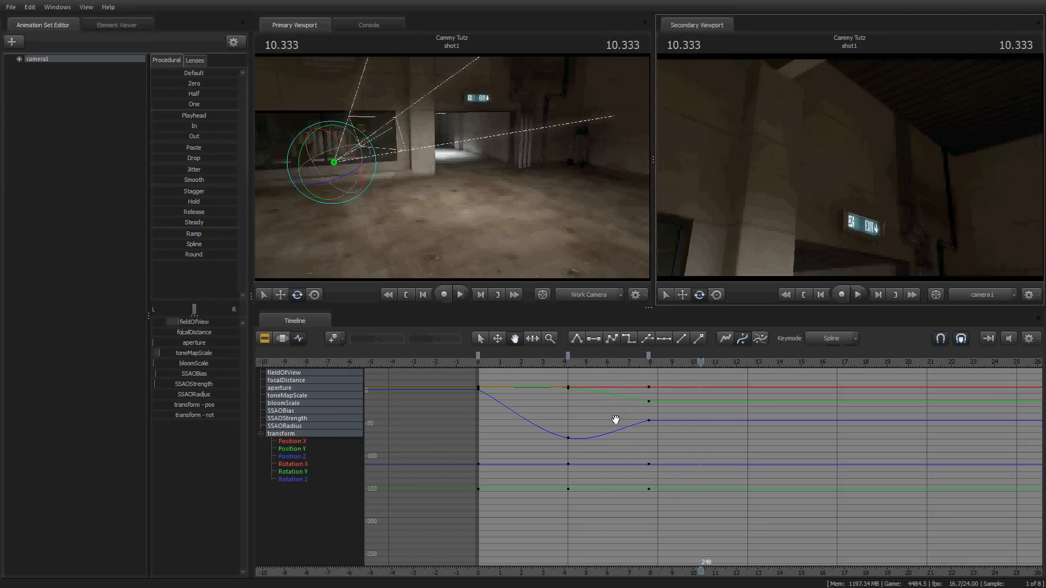
key(Home)
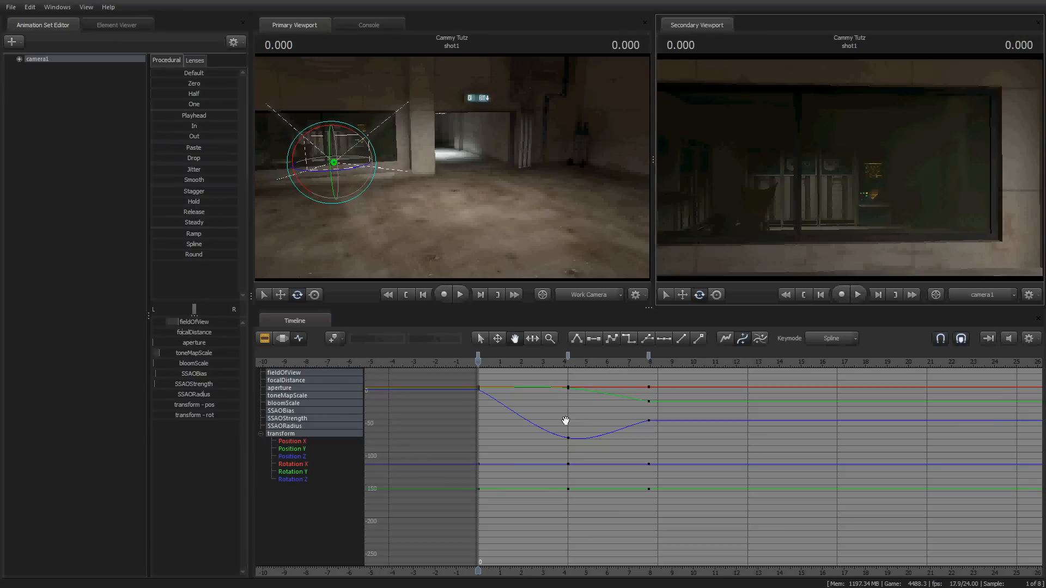
- Set linear tangents on camera1's last two keyframes and play the animation from the start
click(567, 357)
ctrl+click(648, 356)
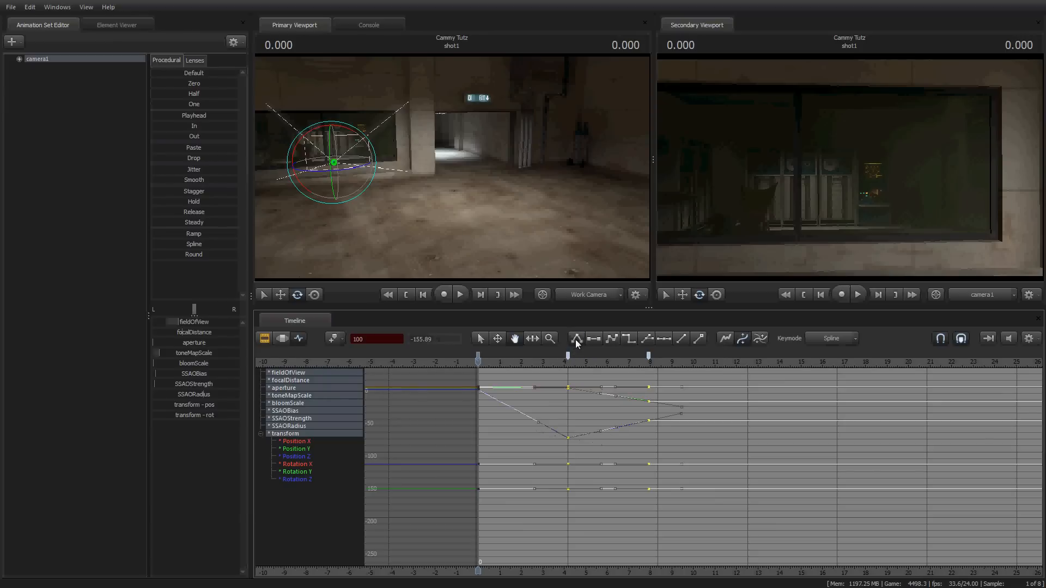
key(space)
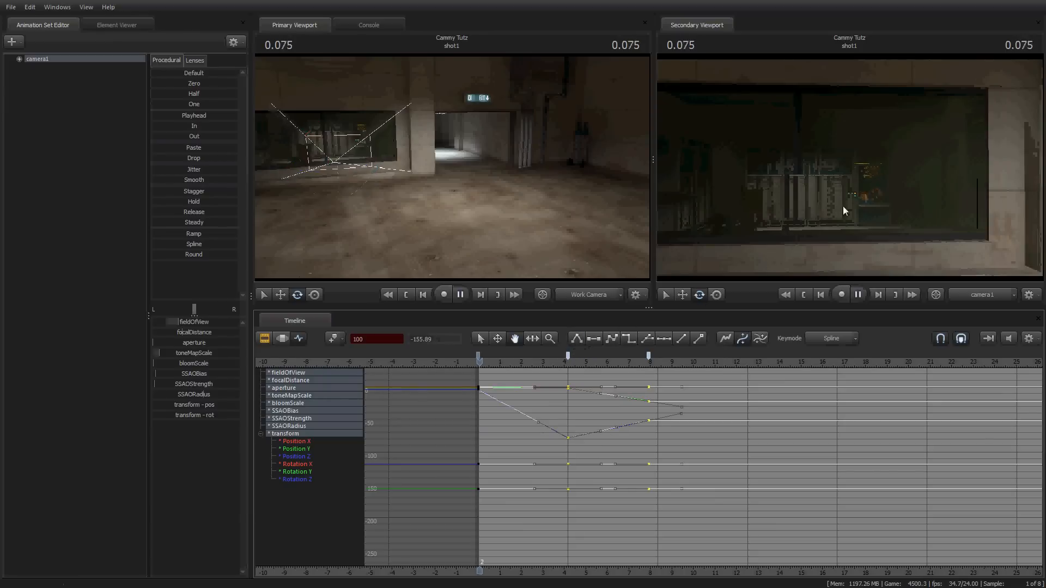